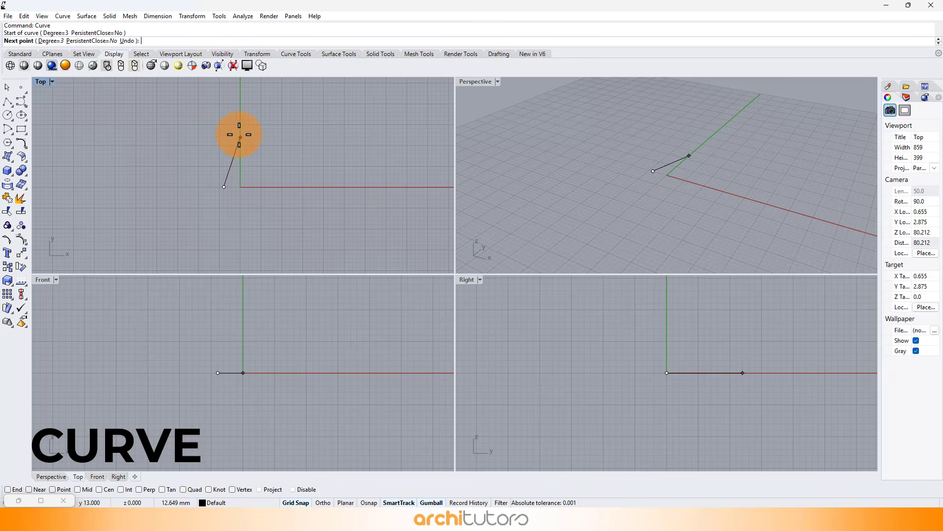
Draw a closed degree-3 control-point curve with two rounded lobes around the origin in the Top view
click(274, 149)
click(273, 104)
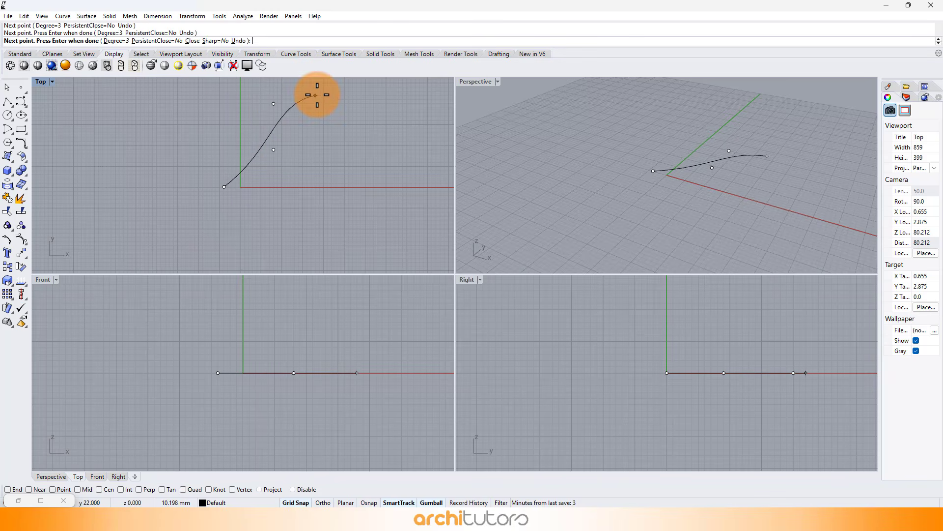
click(327, 96)
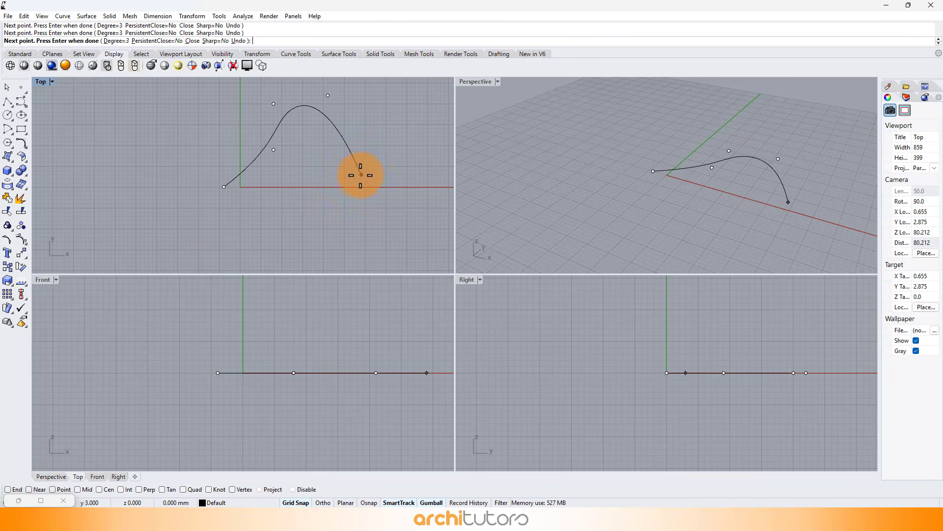
scroll(283, 187, down, 3)
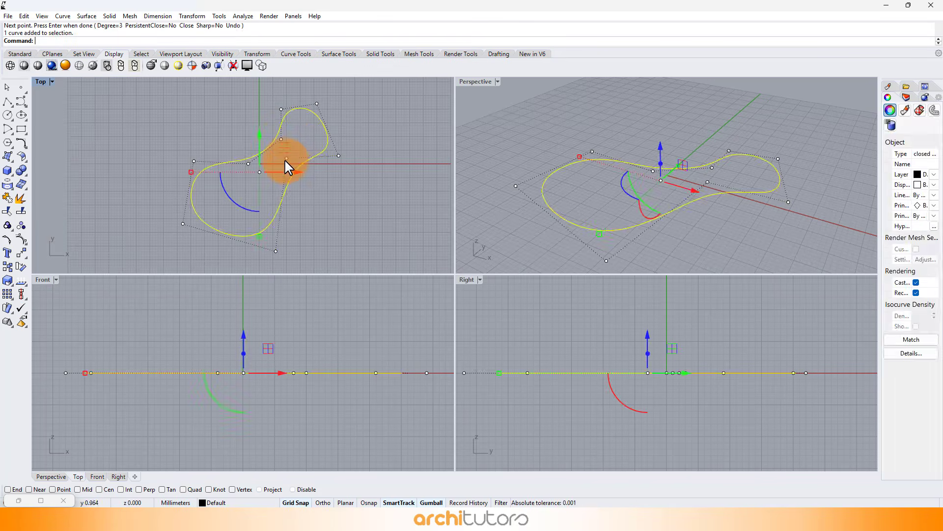
Widen the curve's upper lobe by pulling its lower control point outward and raising its top control point
click(285, 159)
drag(286, 132, 357, 154)
click(327, 151)
click(316, 104)
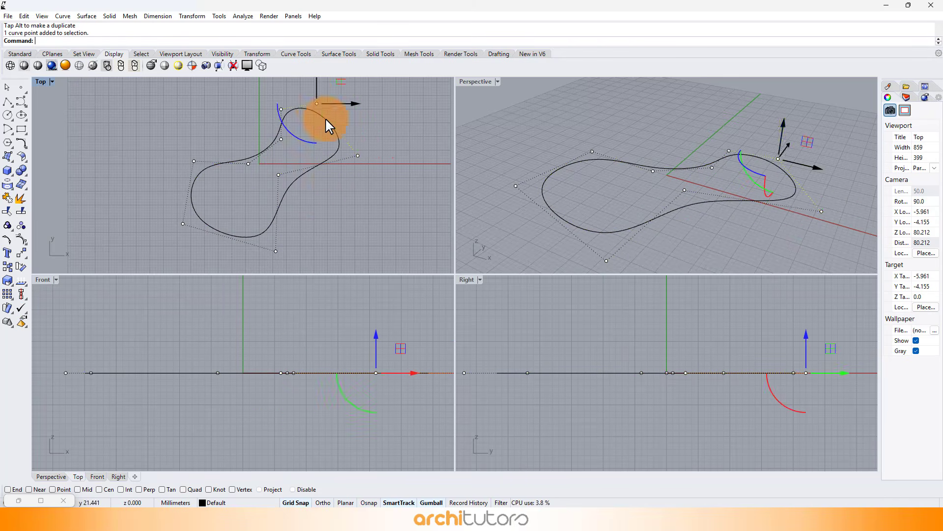
scroll(329, 192, down, 4)
scroll(322, 121, up, 2)
mouse_move(322, 120)
mouse_down()
mouse_move(322, 104)
mouse_move(323, 113)
mouse_up()
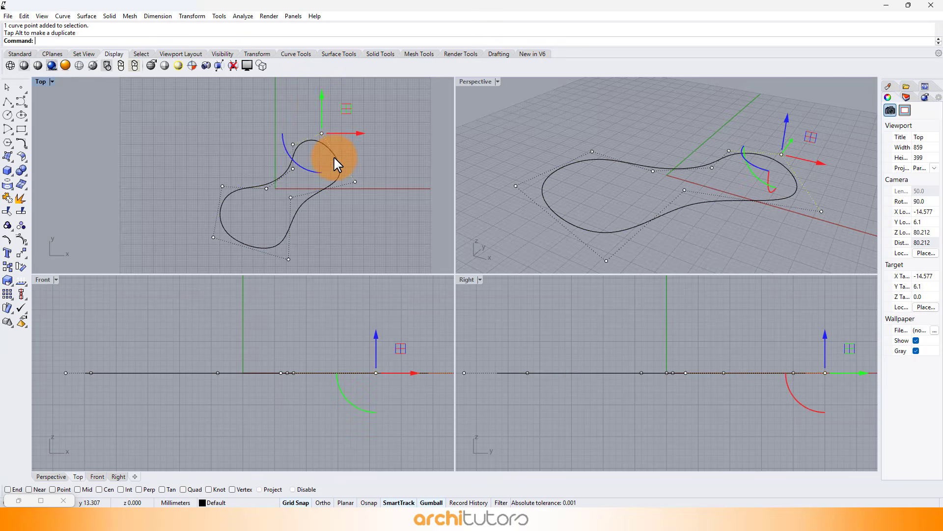
Fine-tune the remaining control points around the curve's upper lobe and finish point editing
scroll(334, 156, up, 2)
scroll(287, 139, up, 4)
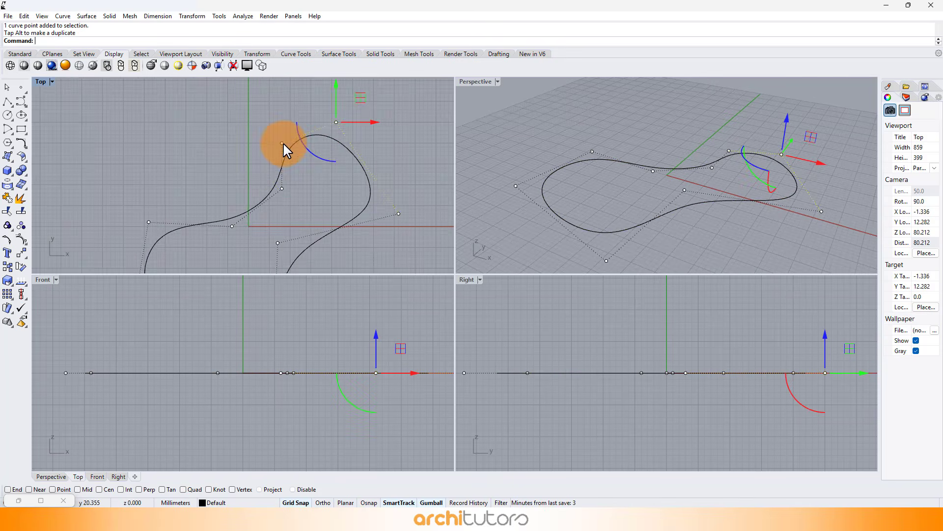
click(283, 142)
scroll(284, 140, down, 2)
drag(284, 127, 372, 116)
click(326, 124)
key(Escape)
scroll(374, 166, down, 4)
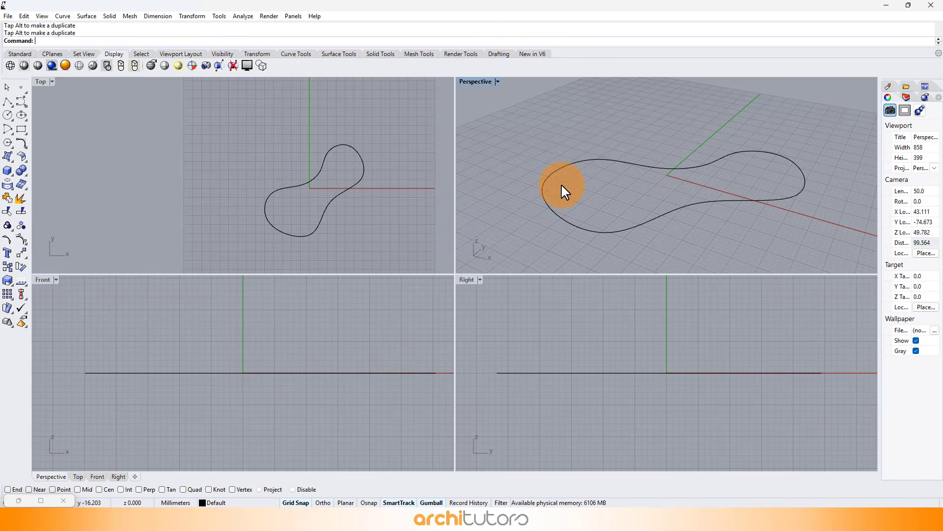
Launch Grasshopper, maximize the Perspective view, and resize the windows so the canvas sits beside the curve
text(Grasshopper)
key(Return)
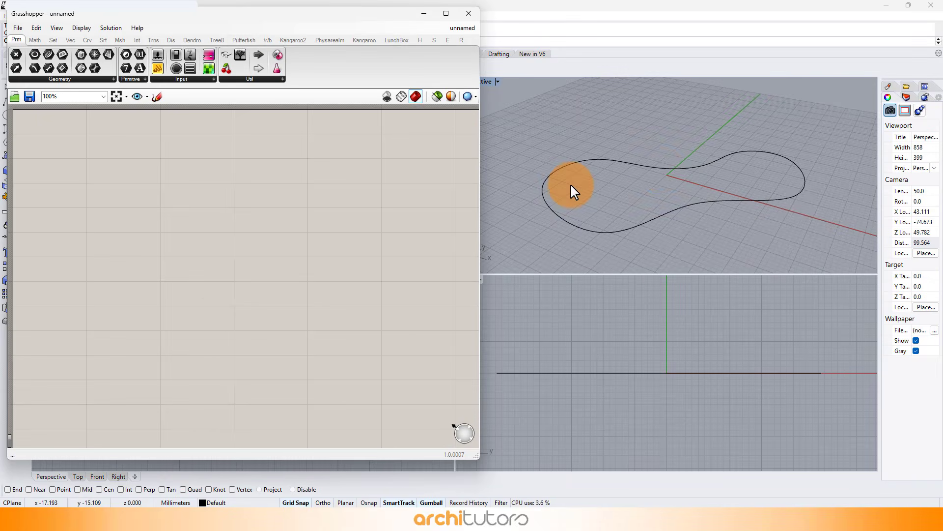
double_click(492, 84)
drag(477, 457, 336, 498)
scroll(874, 338, down, 8)
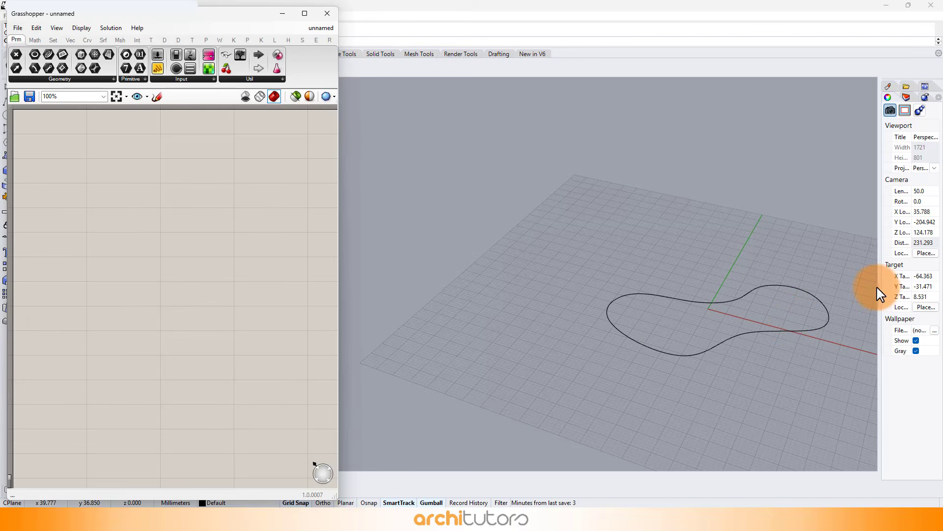
drag(880, 294, 915, 290)
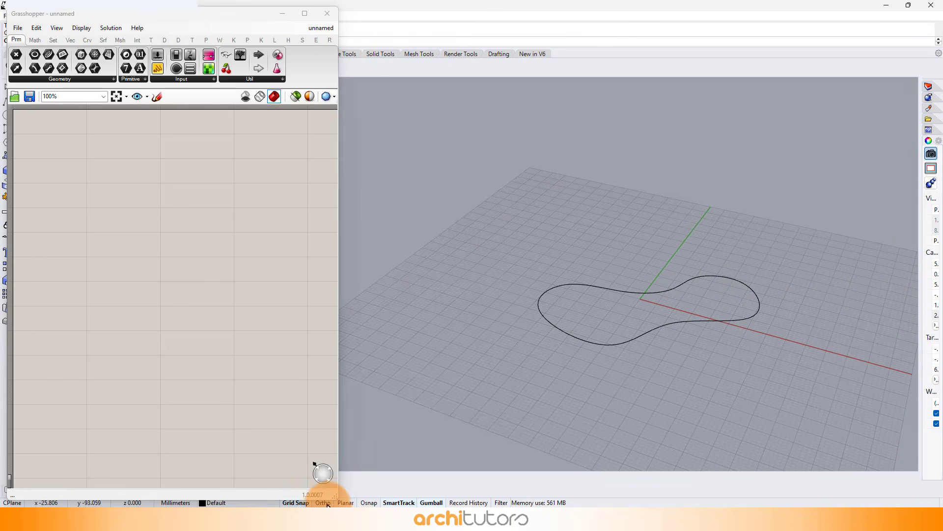
drag(336, 497, 475, 495)
Add a Curve parameter to the canvas and reference the closed curve drawn in Rhino
right_drag(81, 145, 127, 172)
scroll(127, 172, up, 2)
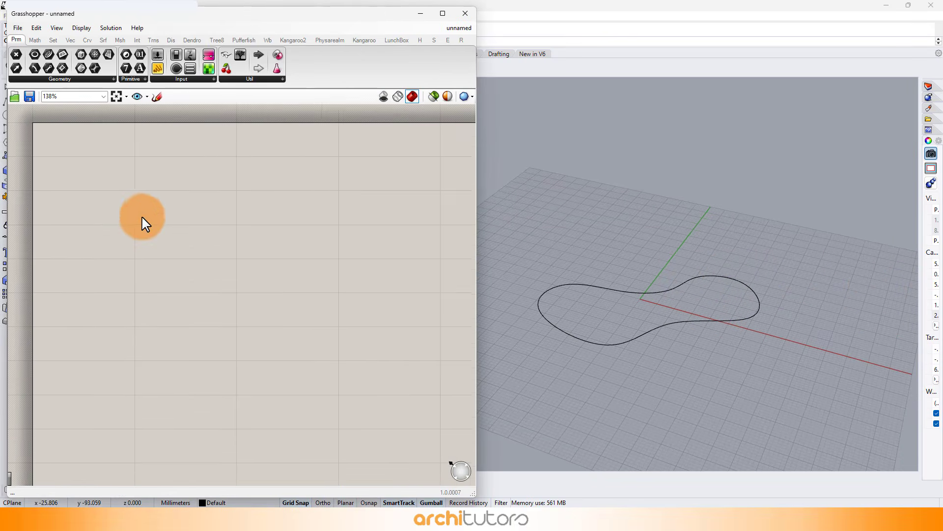
double_click(142, 217)
text(crv)
click(139, 205)
right_click(138, 212)
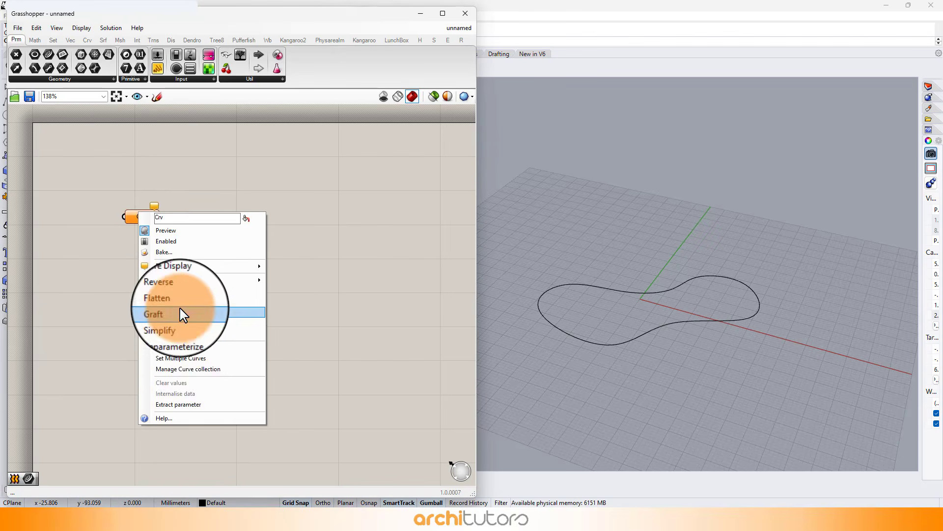
click(177, 347)
click(621, 282)
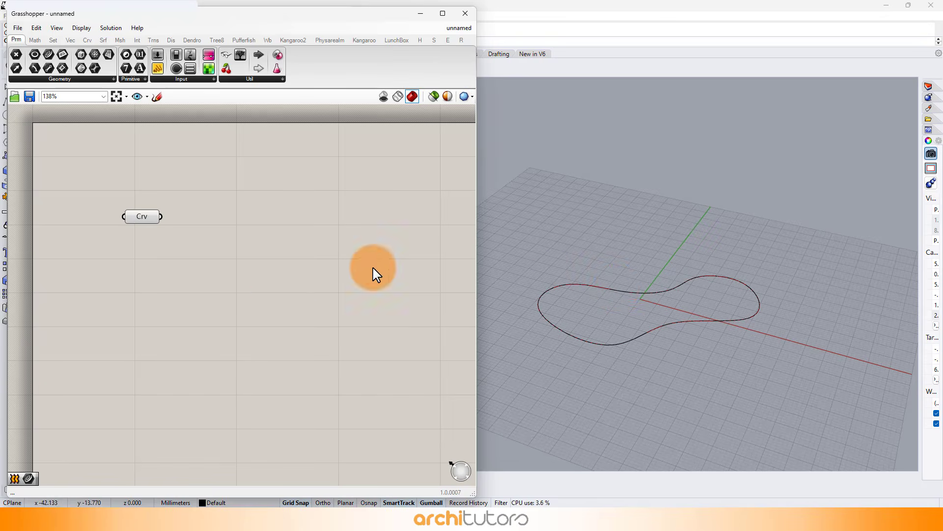
Add a Geometry parameter after the Curve parameter and feed it the curve
double_click(220, 233)
text(geo)
click(210, 220)
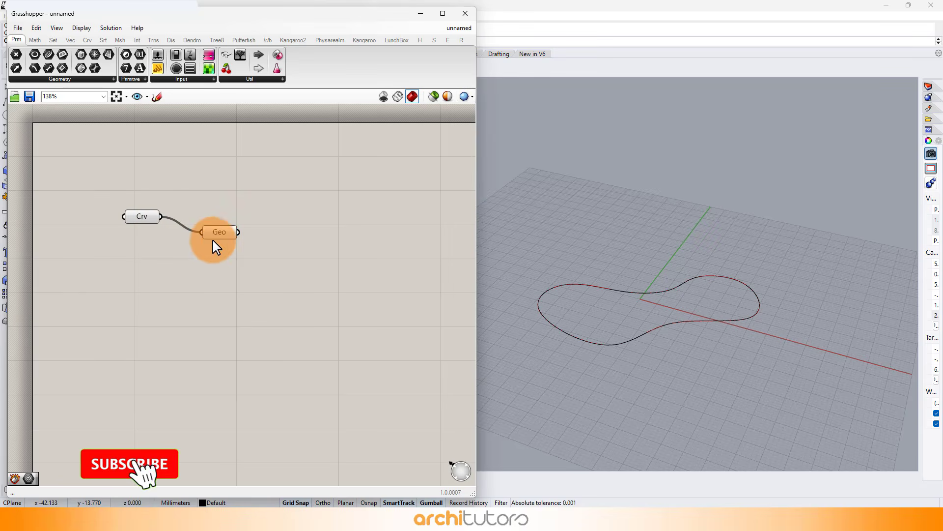
drag(221, 236, 216, 232)
click(230, 270)
Add an Area component and connect the Geometry parameter to its input
right_drag(255, 286, 234, 272)
double_click(242, 268)
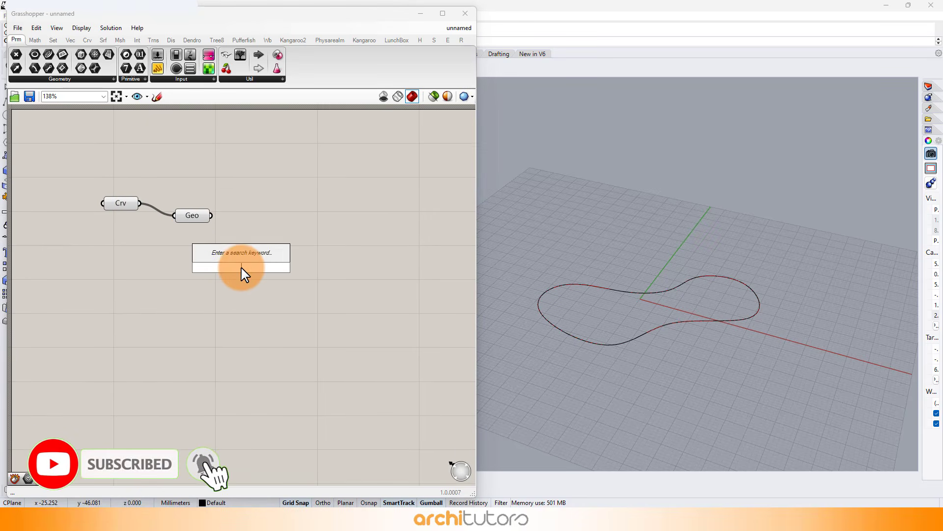
text(area)
click(243, 270)
drag(211, 215, 213, 241)
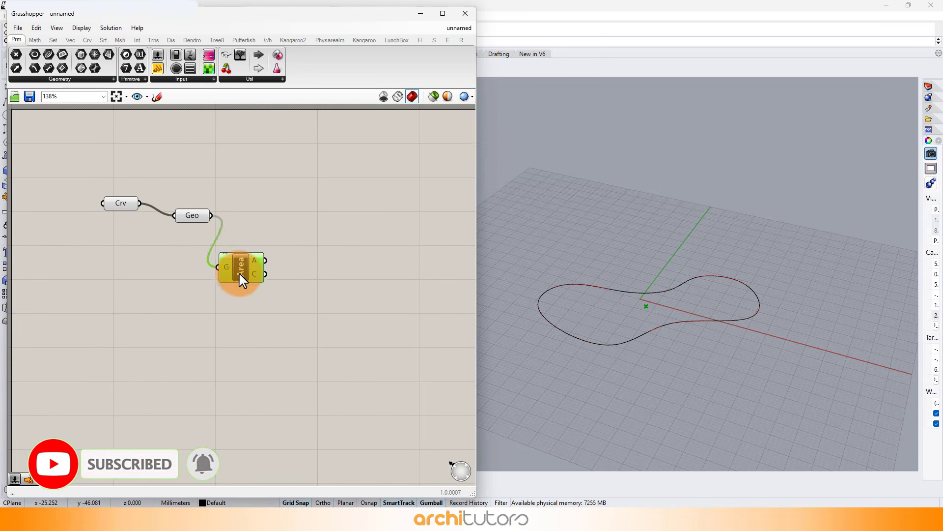
Add a Line SDL component and connect the Area centroid to its start input
double_click(319, 285)
text(li)
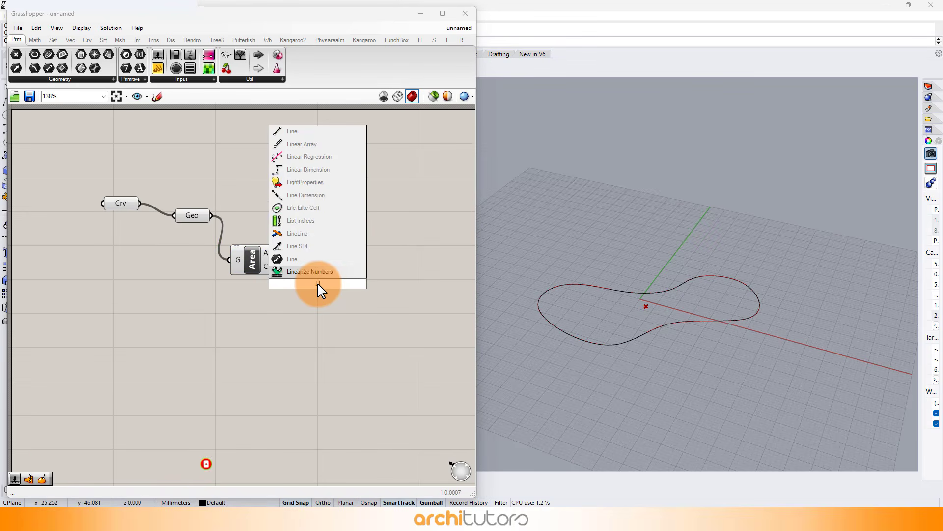
key(Return)
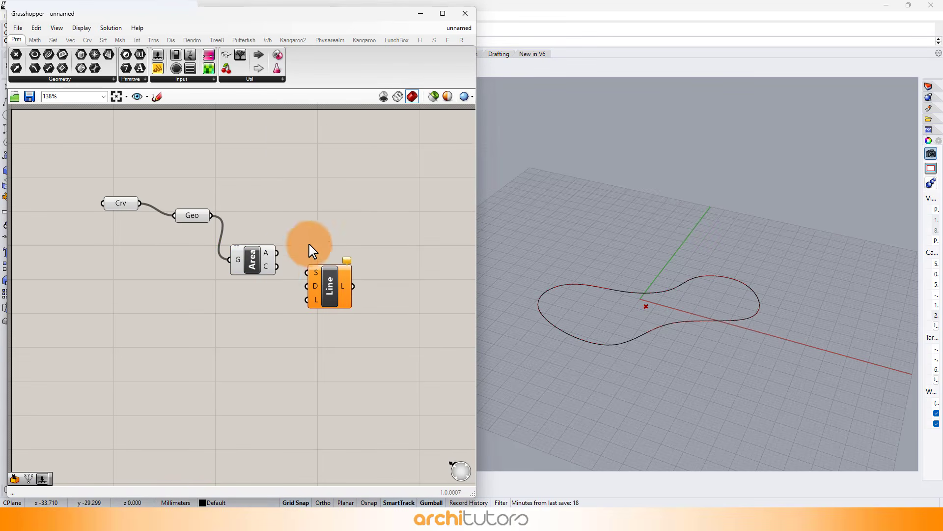
drag(277, 266, 285, 275)
Add a Unit Z vector, connect it to the line's direction input, and place it close to the Line component
click(242, 324)
double_click(216, 326)
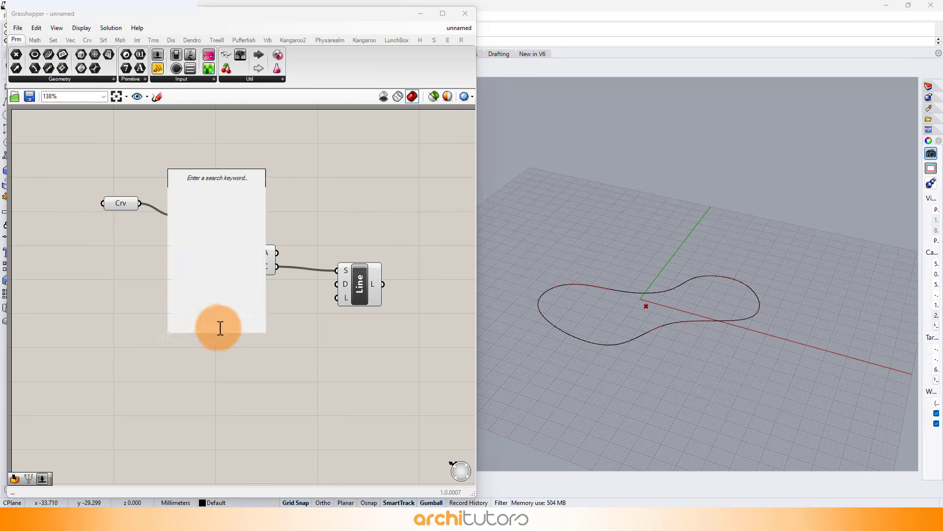
text(z)
click(220, 317)
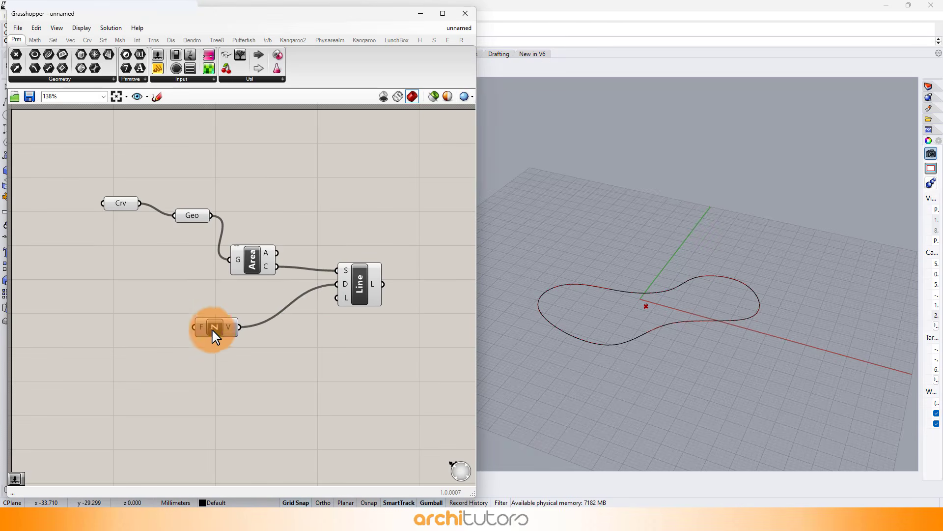
drag(212, 330, 284, 311)
Add a Move component and connect the Geometry parameter to its geometry input
right_drag(413, 301, 300, 235)
double_click(312, 205)
text(MOVE)
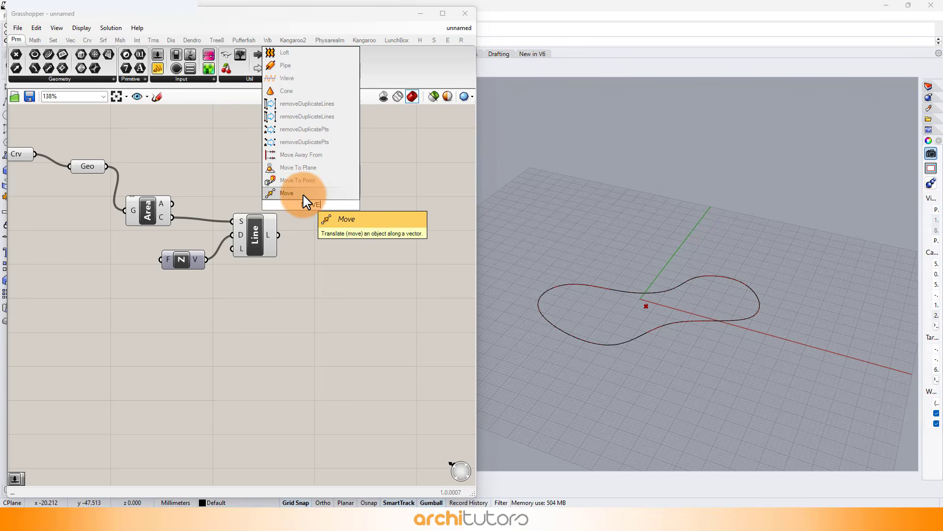
click(308, 195)
drag(309, 210, 342, 194)
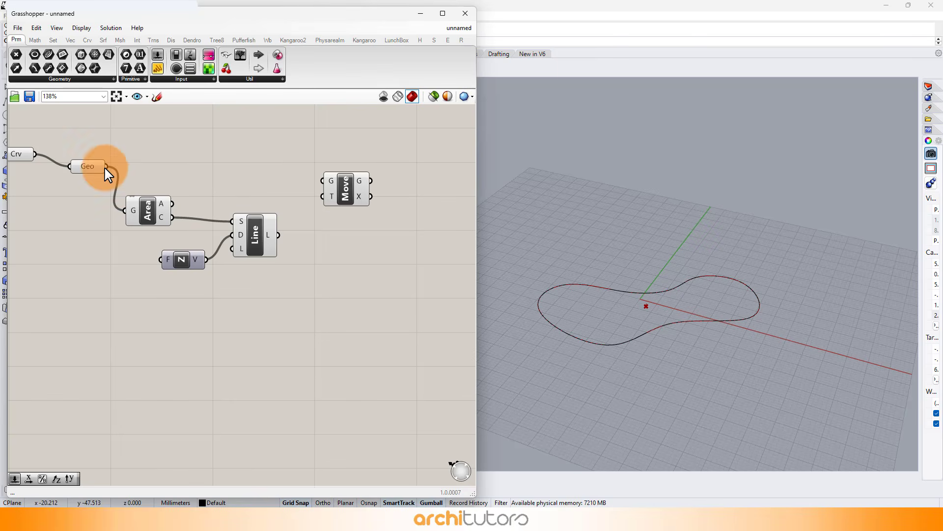
Add an Amplitude component and connect its vector output to the Move component's translation input
double_click(358, 287)
text(A)
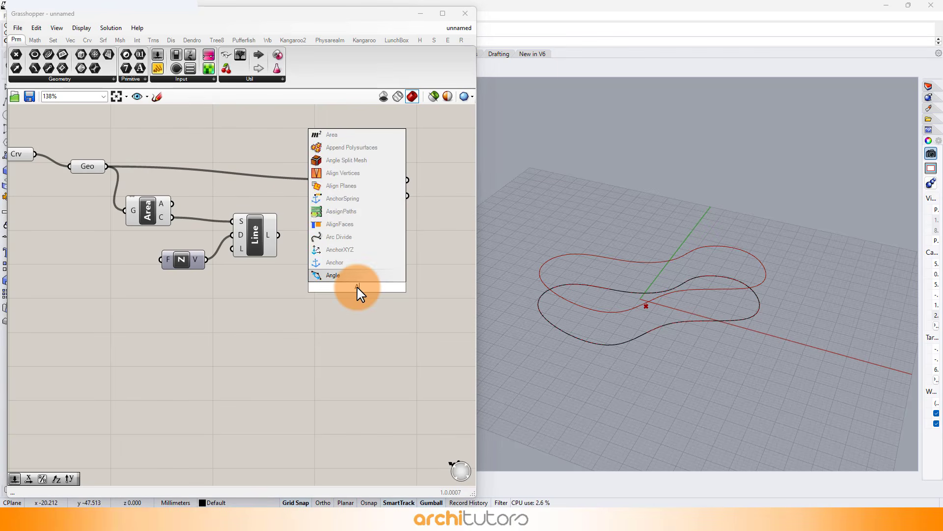
text(MP)
key(Return)
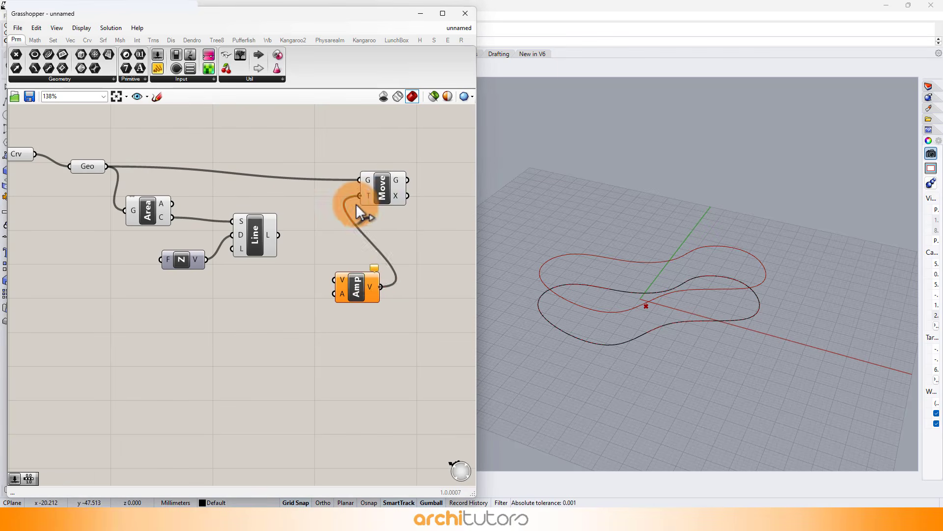
Add a Series component for the Amplitude's amplitude input and connect the line to its vector input
double_click(213, 337)
text(SE)
click(224, 330)
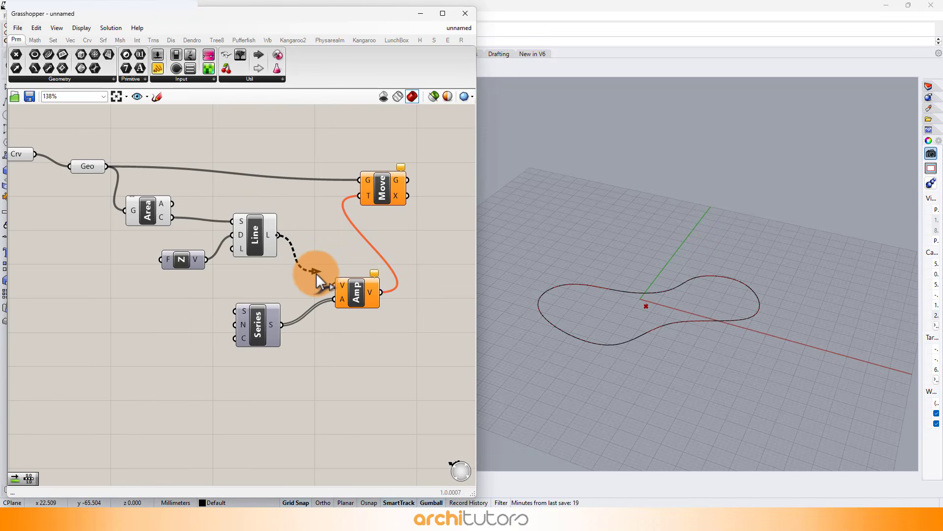
drag(317, 275, 335, 285)
Add a number slider with value 30 and connect it to the Series step input
right_drag(119, 332, 204, 290)
double_click(209, 293)
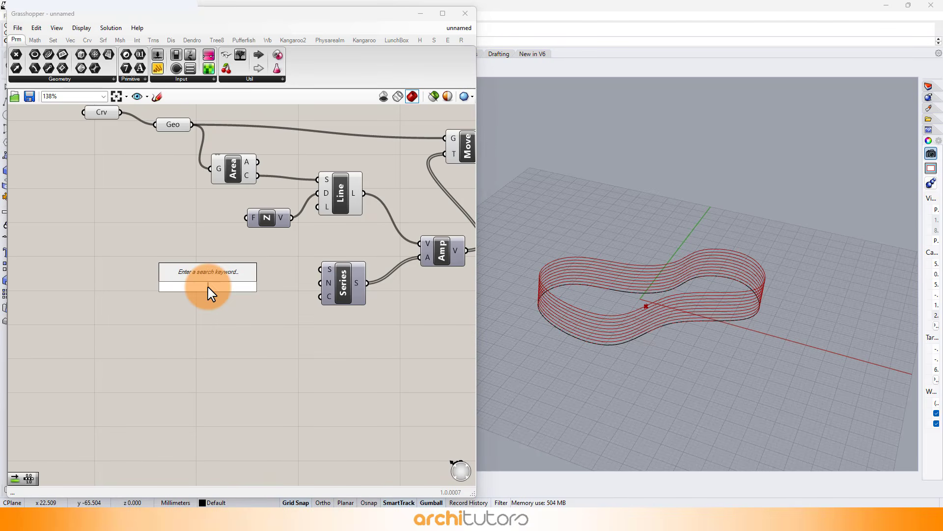
text(30)
key(Return)
scroll(242, 301, up, 1)
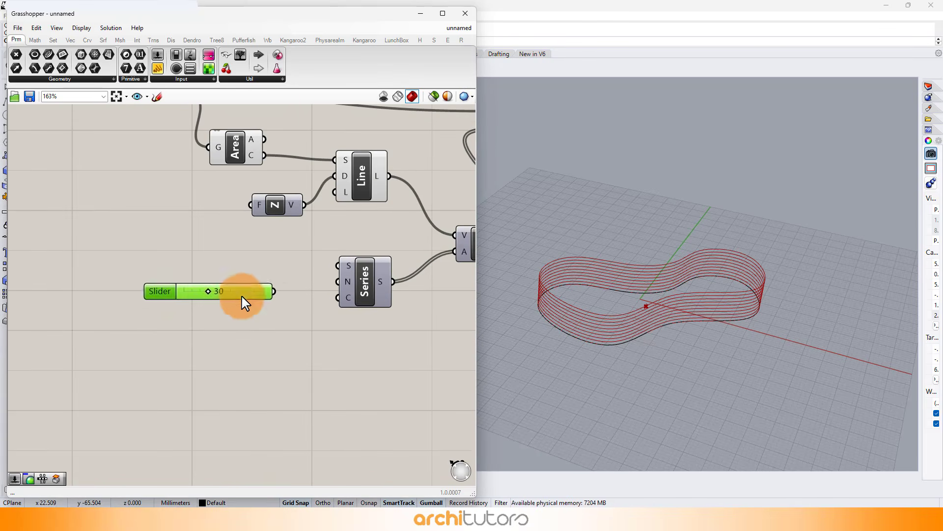
click(281, 307)
drag(318, 283, 338, 281)
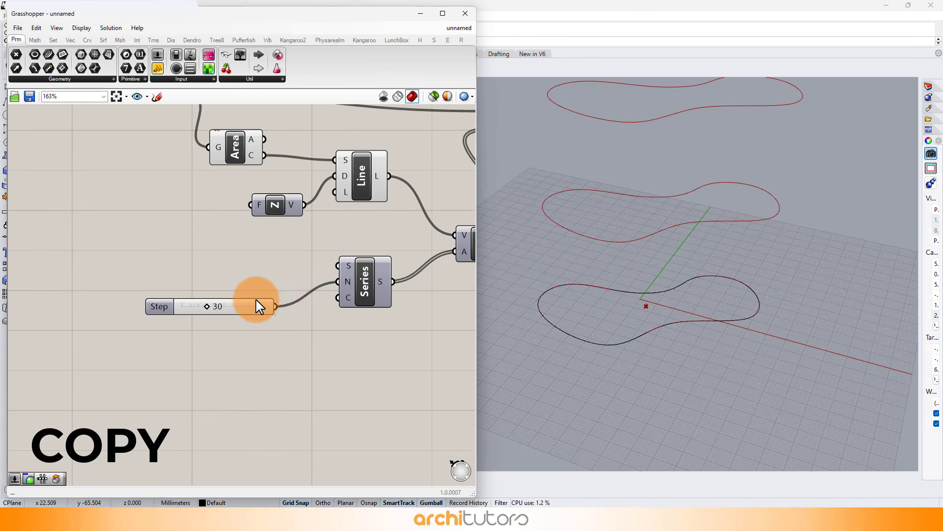
Duplicate the slider to supply a Series count of 30, and set the step slider to 6
key(ctrl+c)
key(ctrl+v)
drag(244, 299, 245, 278)
drag(214, 269, 350, 290)
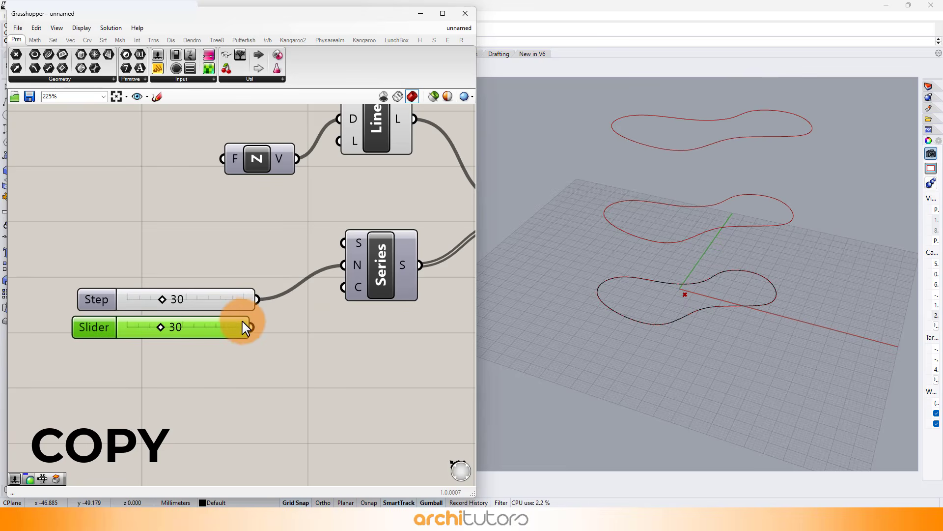
drag(216, 240, 190, 348)
drag(215, 322, 135, 299)
click(232, 354)
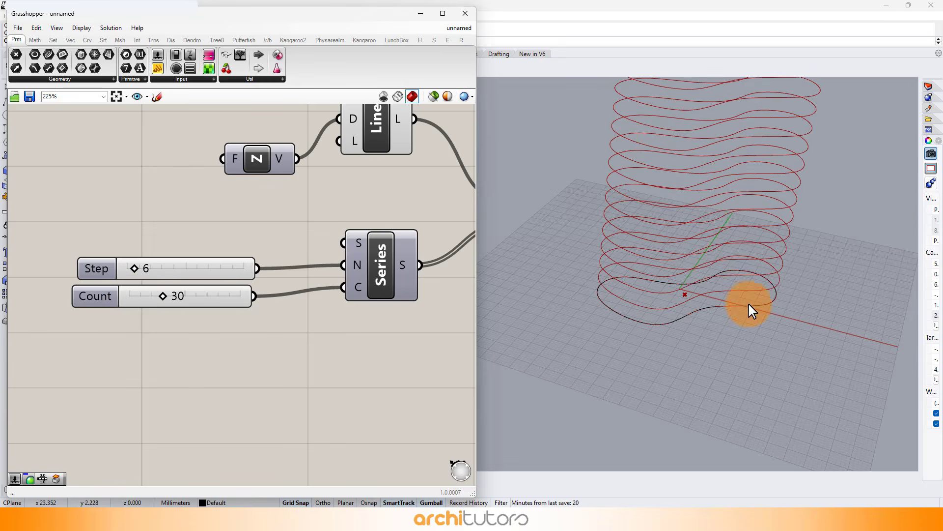
scroll(718, 252, down, 10)
scroll(718, 251, up, 6)
right_drag(718, 252, 650, 249)
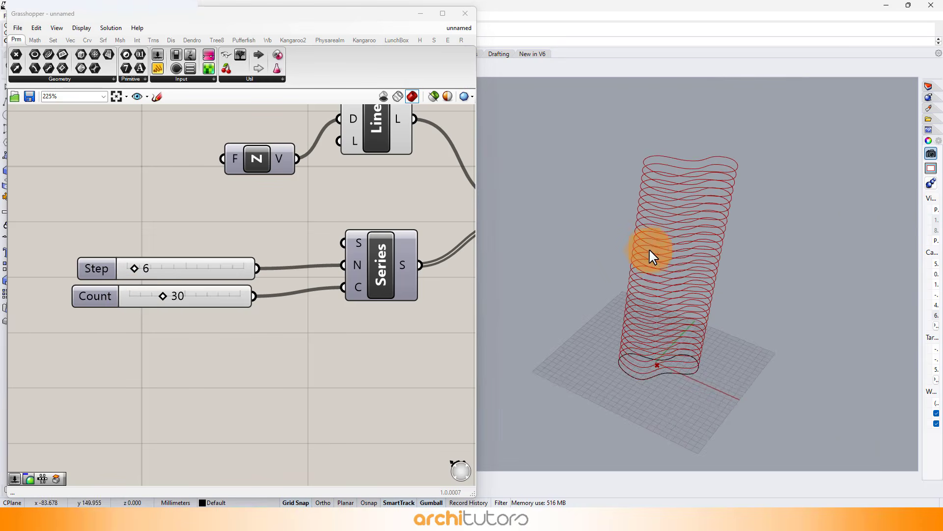
right_drag(624, 308, 711, 305)
Add a Rotate component after the Move component
scroll(193, 313, down, 5)
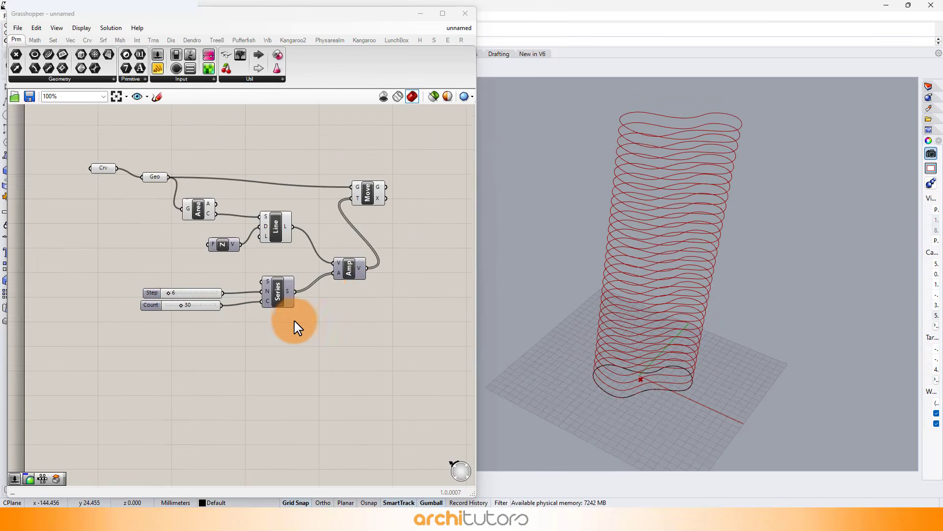
right_drag(315, 246, 231, 244)
scroll(334, 170, up, 2)
right_drag(292, 261, 205, 263)
scroll(271, 225, up, 1)
double_click(292, 218)
text(r)
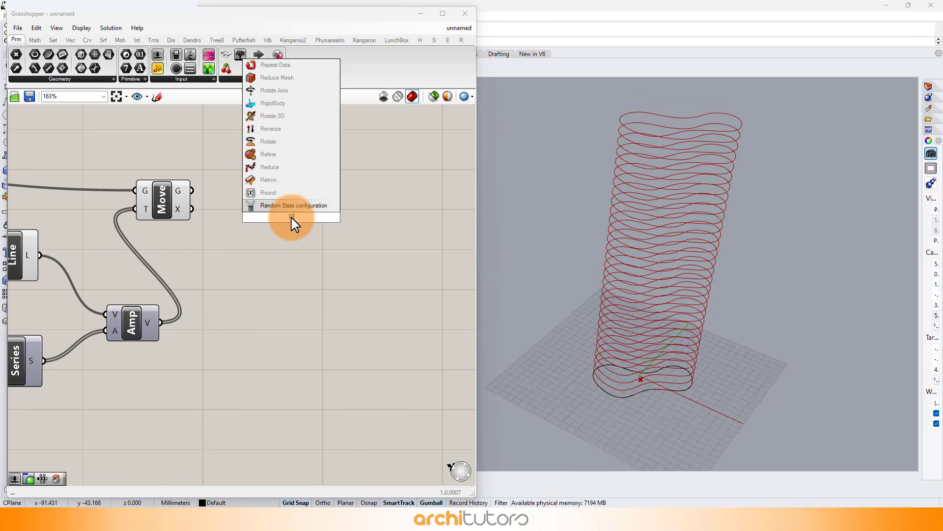
text(OTAT)
key(Return)
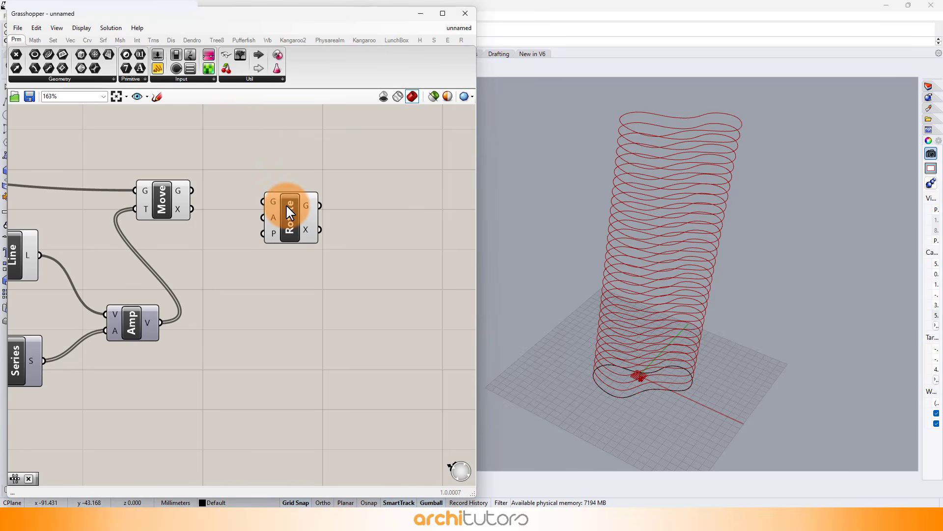
Connect Move's geometry output to Rotate's geometry input and space the Rotate component farther from Move
drag(234, 197, 257, 202)
drag(292, 208, 413, 191)
click(409, 282)
right_drag(446, 223, 377, 230)
drag(349, 223, 357, 228)
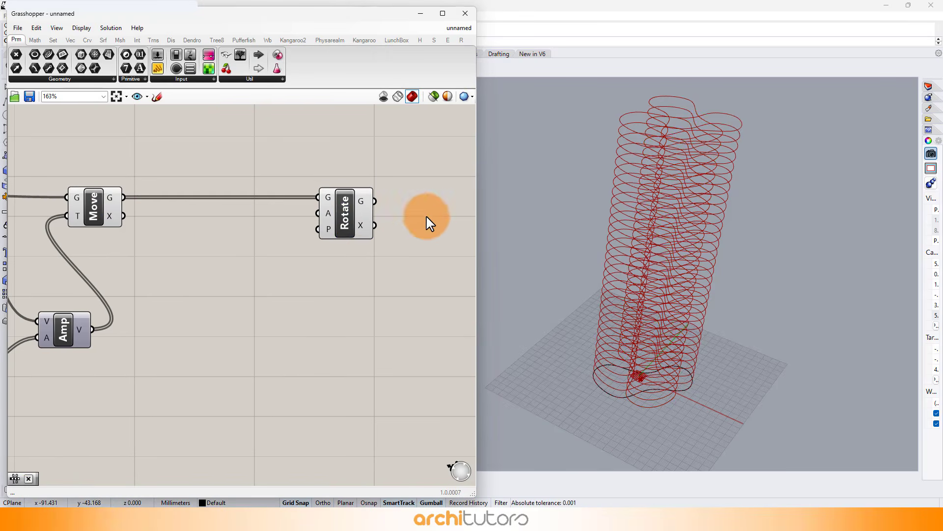
Add a Loft component after the Rotate component
double_click(427, 218)
text(loft)
key(Return)
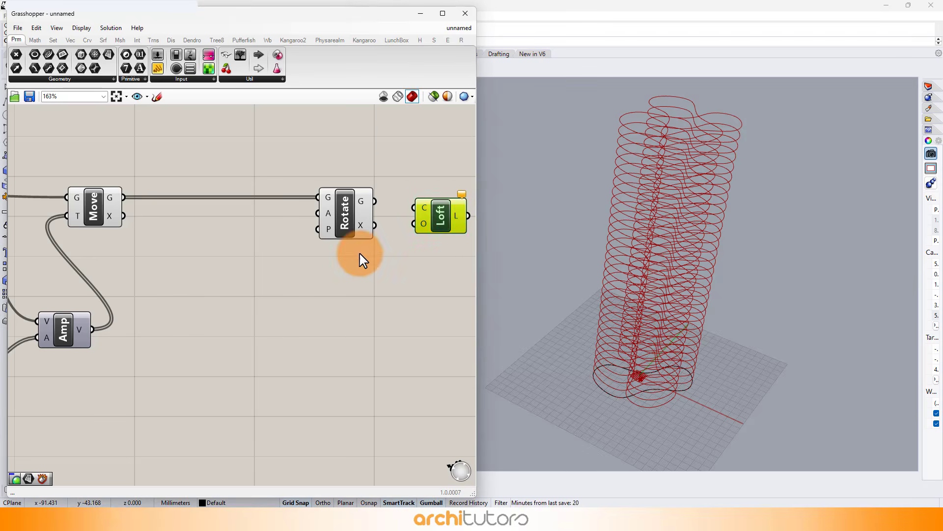
Switch Rotate's angle input to degrees and shift Rotate and Loft farther from the Move component
right_click(328, 214)
click(358, 288)
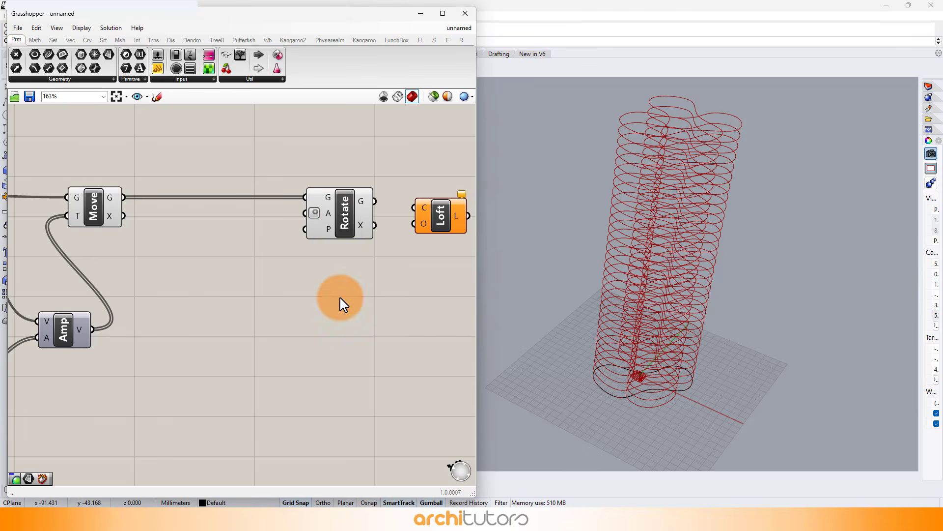
drag(338, 229, 345, 229)
drag(437, 223, 462, 223)
drag(361, 235, 371, 235)
click(232, 313)
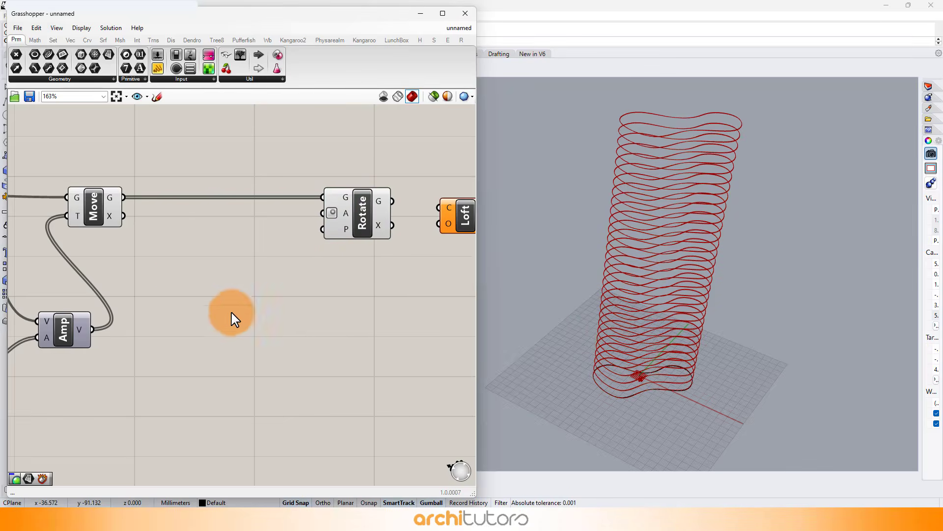
Add an Area component below Move and feed it Move's geometry output
double_click(181, 303)
text(Area)
key(Return)
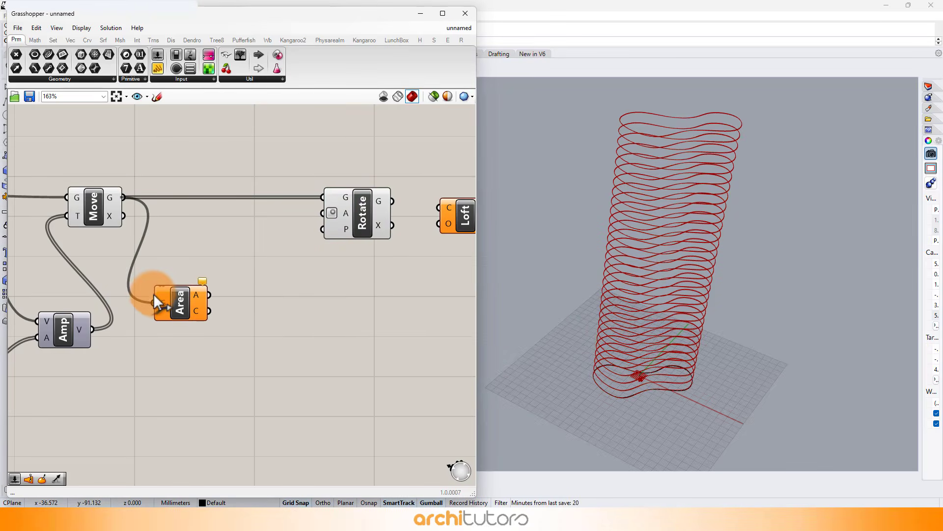
Add a List Length component beside Area and connect Area's centroid output to its list input
double_click(231, 320)
text(split)
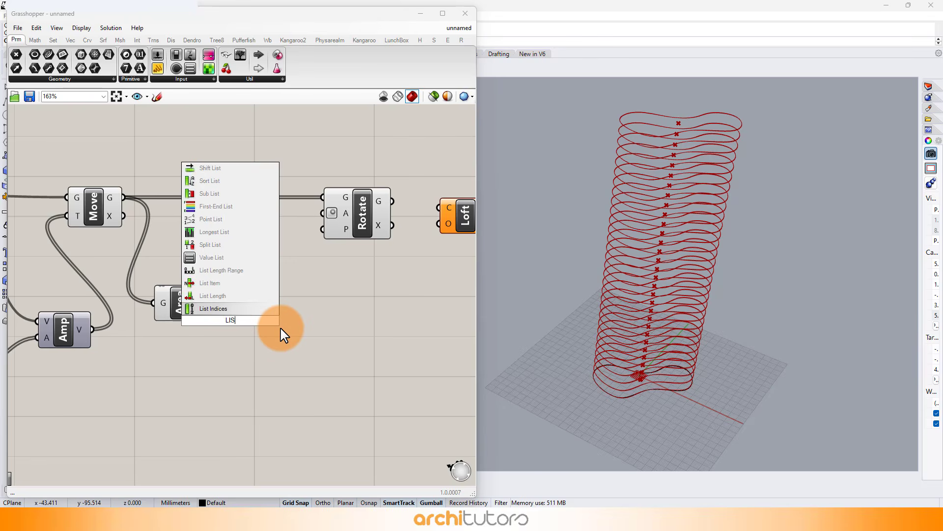
text( LE)
click(221, 295)
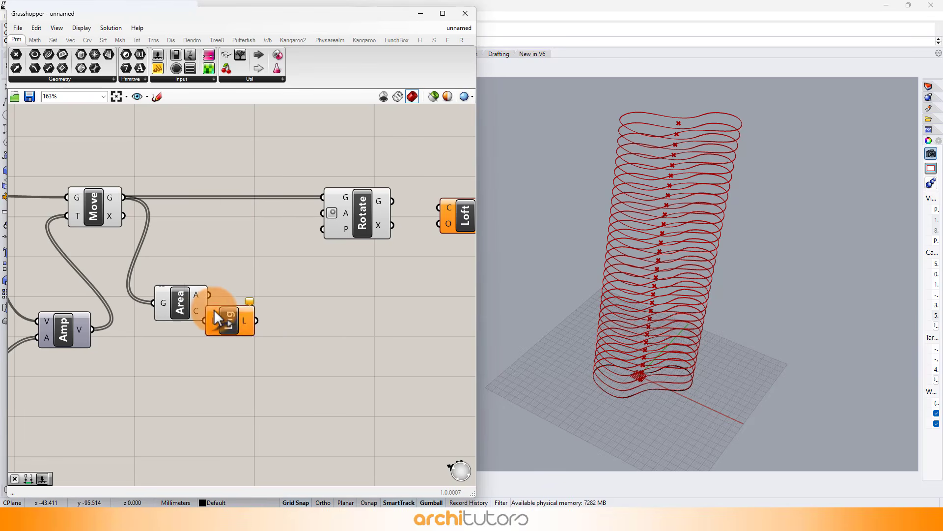
drag(233, 327, 232, 333)
Add a Series component after List Length and connect the list length to its count input
double_click(323, 329)
text(SER)
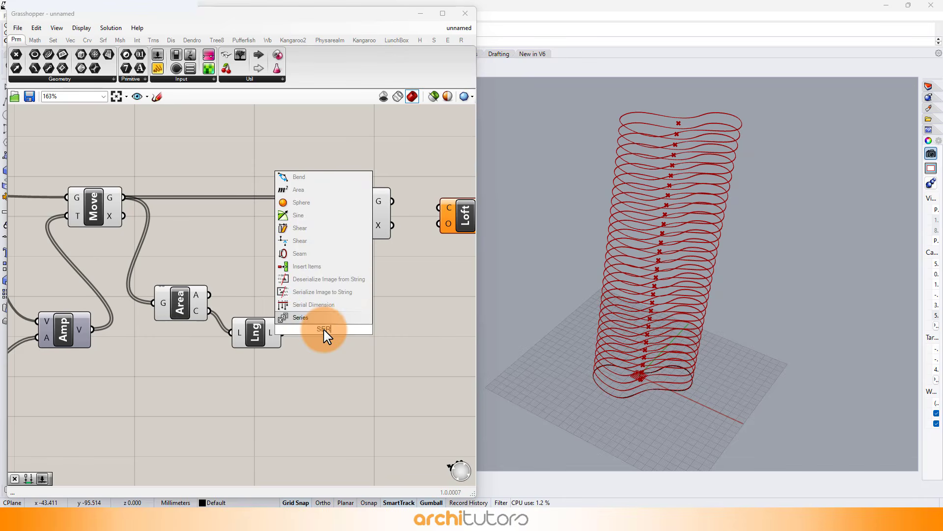
click(317, 318)
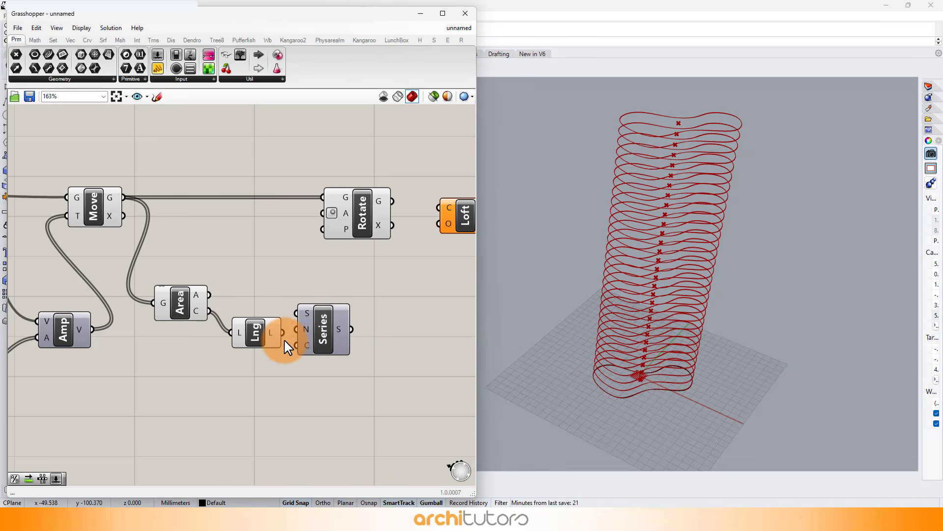
click(375, 310)
Space Rotate and Loft farther from the new Series component and connect the Series output to Rotate's angle input
right_drag(368, 206, 285, 203)
scroll(285, 203, down, 1)
drag(362, 164, 259, 241)
drag(280, 214, 339, 212)
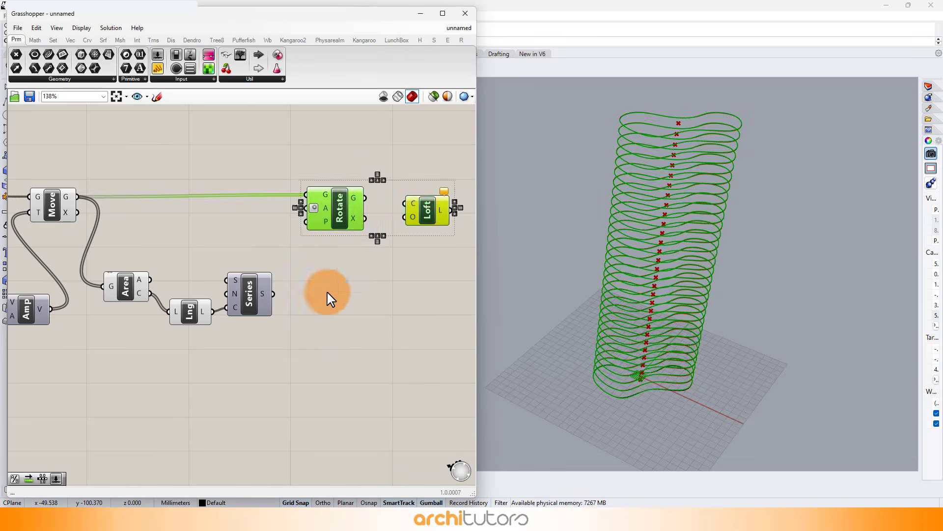
click(329, 297)
drag(274, 294, 306, 208)
Add a number slider with value 5 and connect it to the step input of the Series driving the rotation
double_click(177, 234)
text(5)
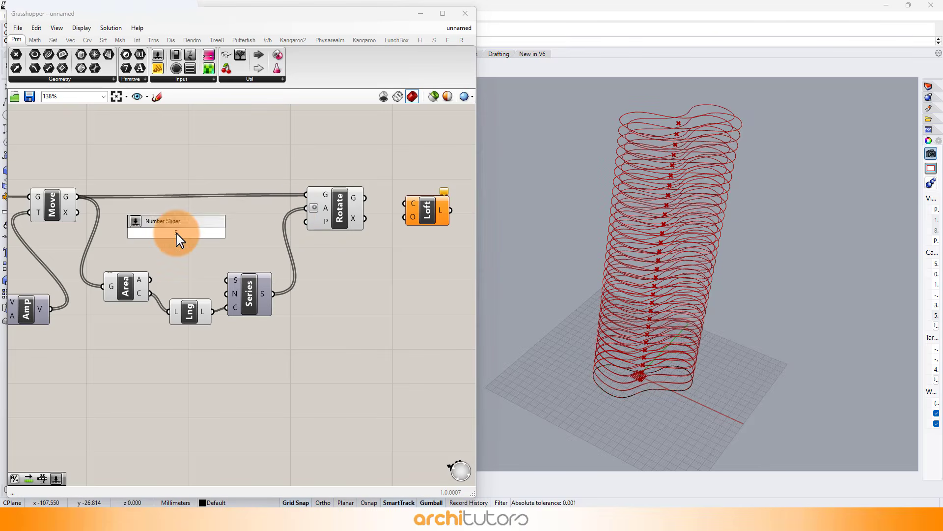
key(Return)
scroll(203, 247, up, 2)
drag(243, 307, 243, 311)
drag(260, 300, 273, 296)
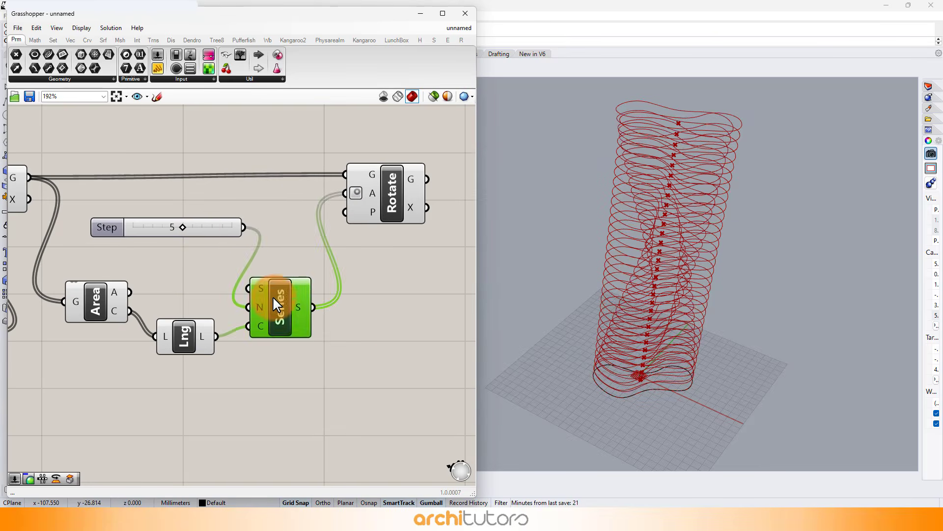
click(344, 364)
Connect Rotate's geometry output to Loft's curve input
scroll(391, 277, down, 3)
right_drag(391, 278, 314, 292)
scroll(314, 292, up, 2)
drag(338, 228, 388, 235)
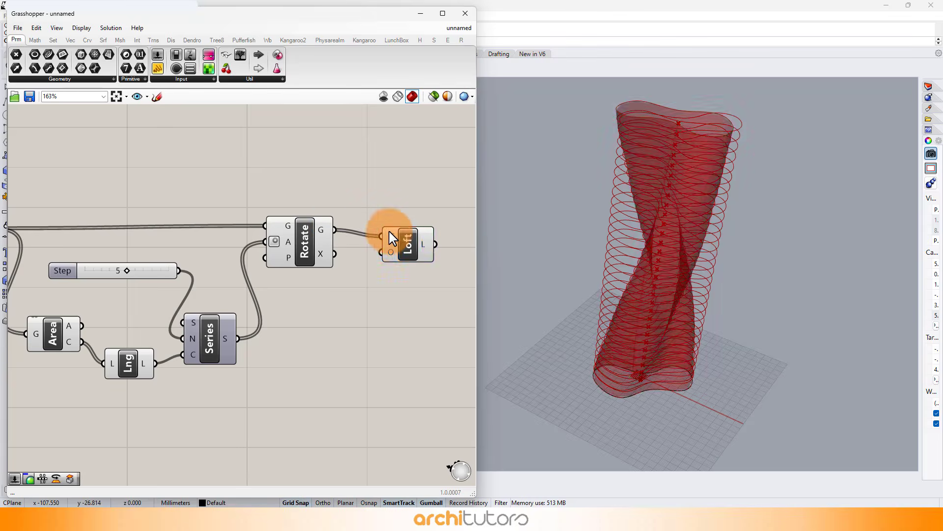
Turn off the preview of every component before Loft
scroll(379, 200, down, 6)
drag(362, 183, 74, 358)
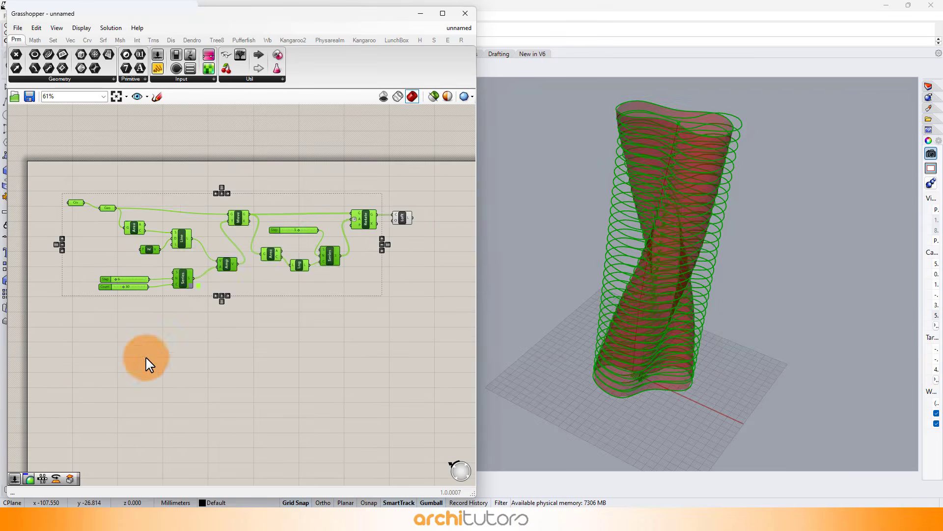
middle_click(253, 326)
click(283, 295)
scroll(389, 196, up, 4)
click(362, 184)
Set the preview mesh quality to High Quality and inspect the lofted tower
click(464, 97)
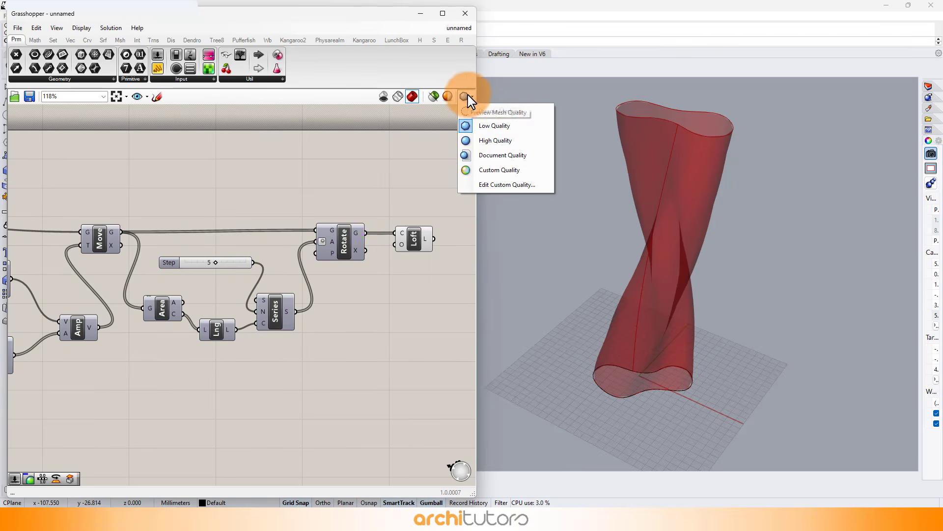
click(486, 141)
right_drag(668, 209, 717, 223)
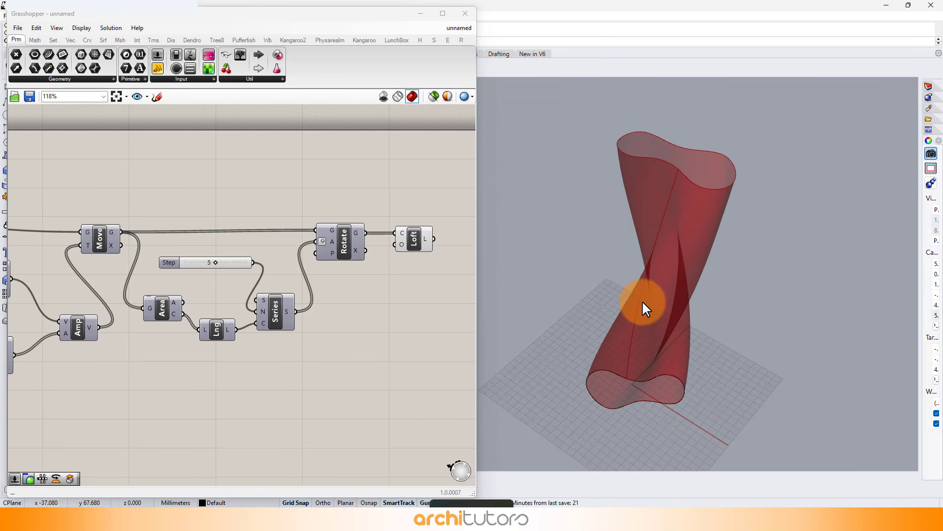
Set the rotation Step slider to 7 and inspect the tower's twist from another angle
scroll(212, 264, up, 4)
drag(221, 264, 248, 280)
right_drag(737, 231, 686, 293)
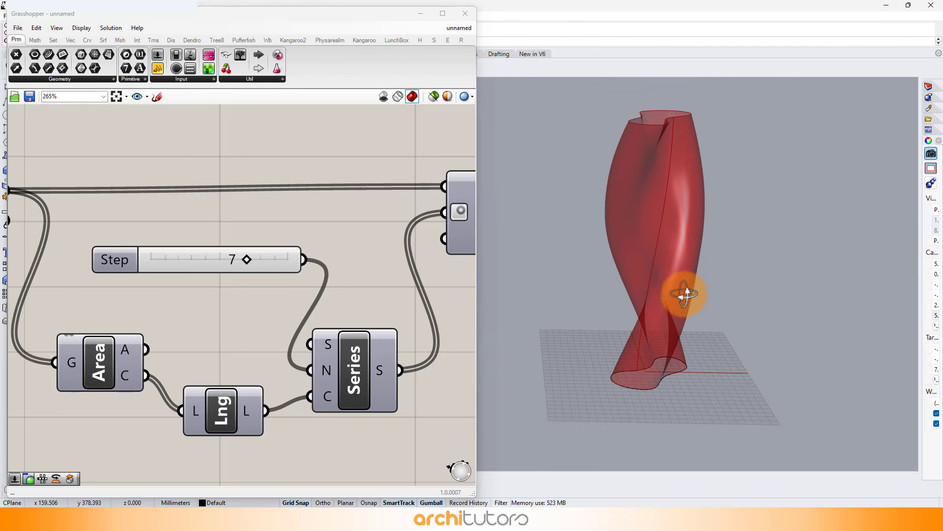
Add a Quad Panels component after Loft and connect the loft output to its surface input
scroll(201, 260, down, 4)
right_drag(364, 258, 216, 257)
right_drag(280, 215, 214, 202)
scroll(295, 225, up, 1)
double_click(298, 227)
text(q)
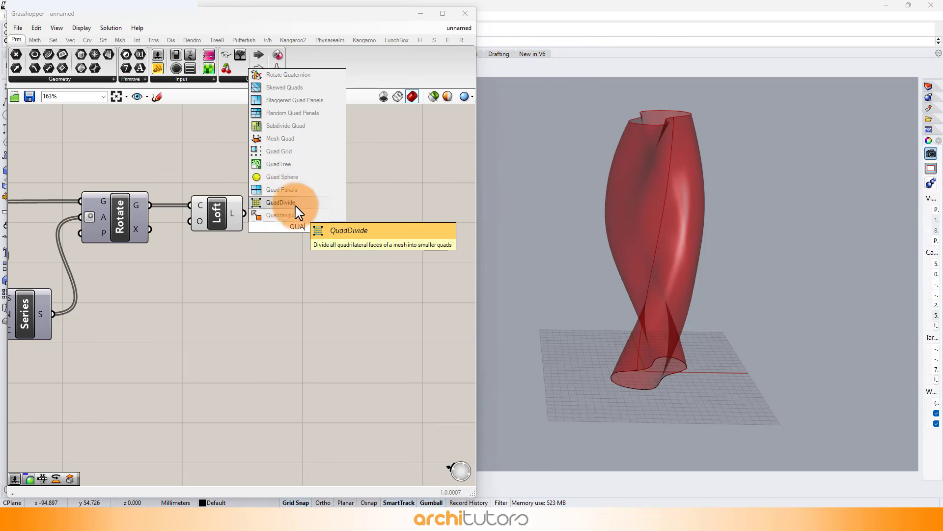
click(295, 191)
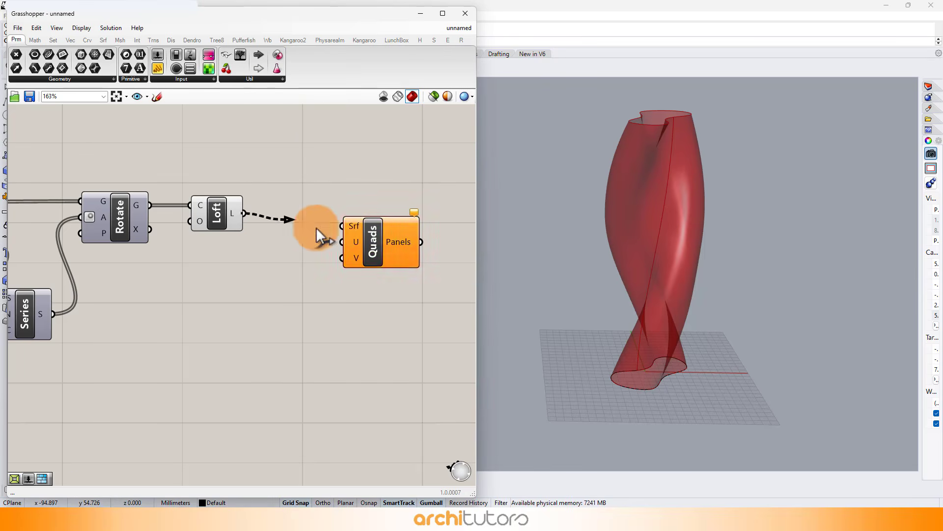
drag(316, 227, 342, 227)
Turn off the preview of the Loft component
drag(251, 185, 211, 246)
middle_click(235, 269)
click(267, 235)
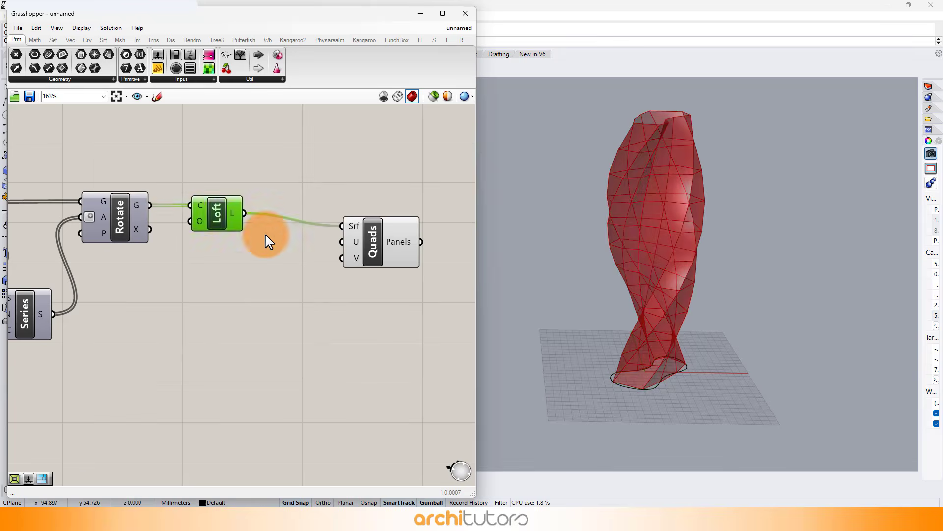
Add a number slider with value 10 for Quad Panels' U divisions and duplicate it for the V divisions
scroll(232, 248, up, 2)
double_click(251, 283)
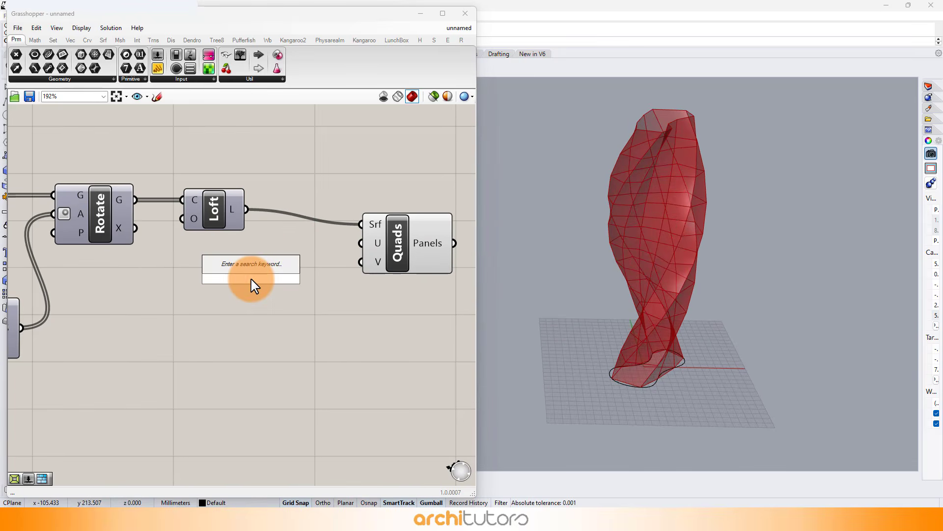
key(Return)
mouse_move(267, 277)
mouse_down()
mouse_move(249, 320)
mouse_move(271, 277)
mouse_up()
key(ctrl+c)
key(ctrl+v)
drag(328, 279, 361, 243)
drag(392, 260, 403, 260)
click(403, 296)
right_drag(645, 217, 677, 209)
scroll(669, 193, up, 2)
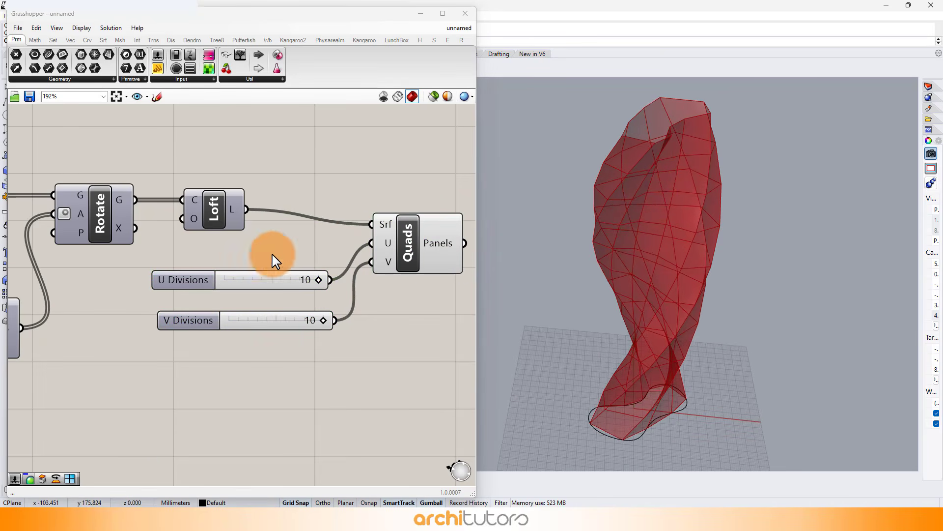
Replace the U Divisions slider with a new number slider of value 12
mouse_move(312, 281)
mouse_down()
mouse_move(261, 279)
mouse_move(300, 278)
mouse_up()
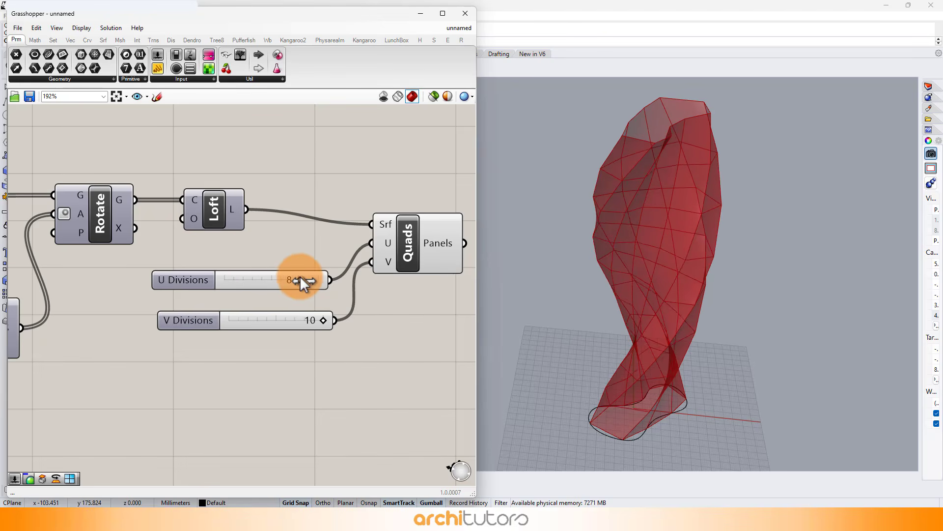
right_click(236, 258)
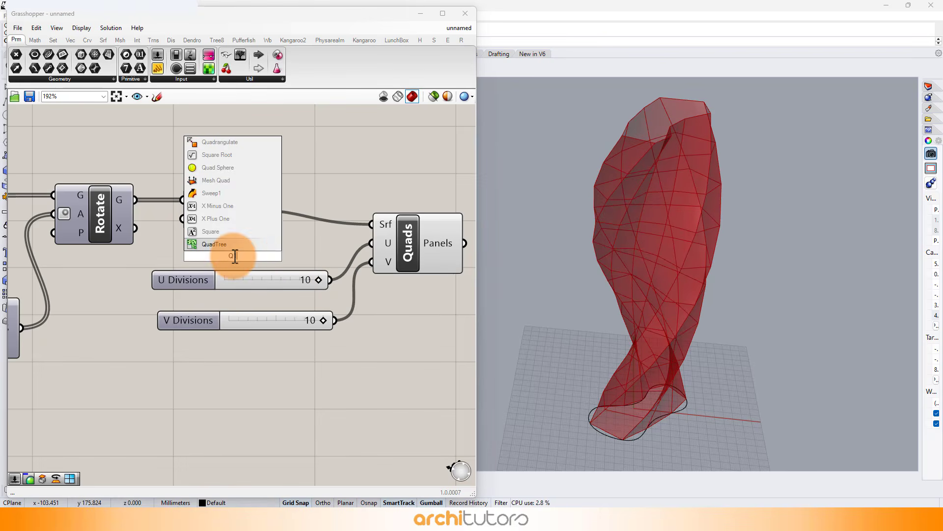
double_click(205, 262)
text(12)
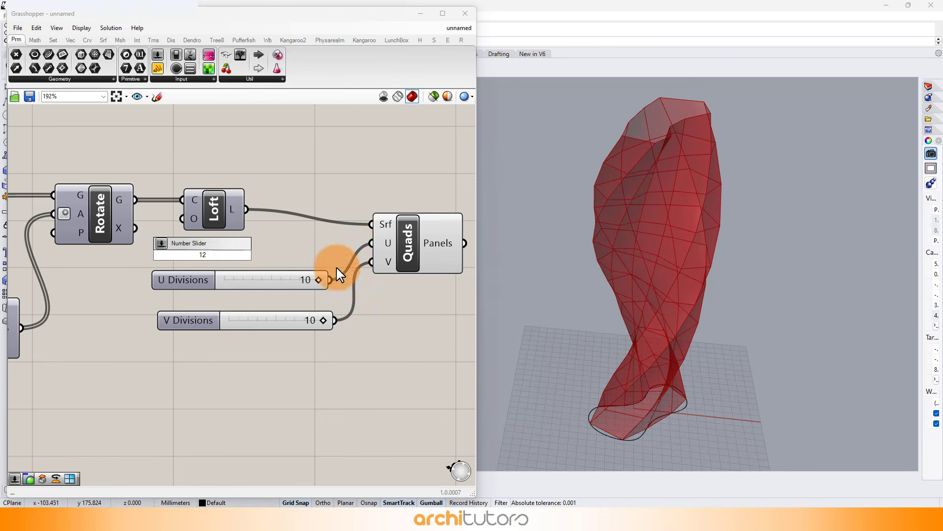
key(Return)
drag(383, 246, 382, 245)
click(305, 280)
key(Delete)
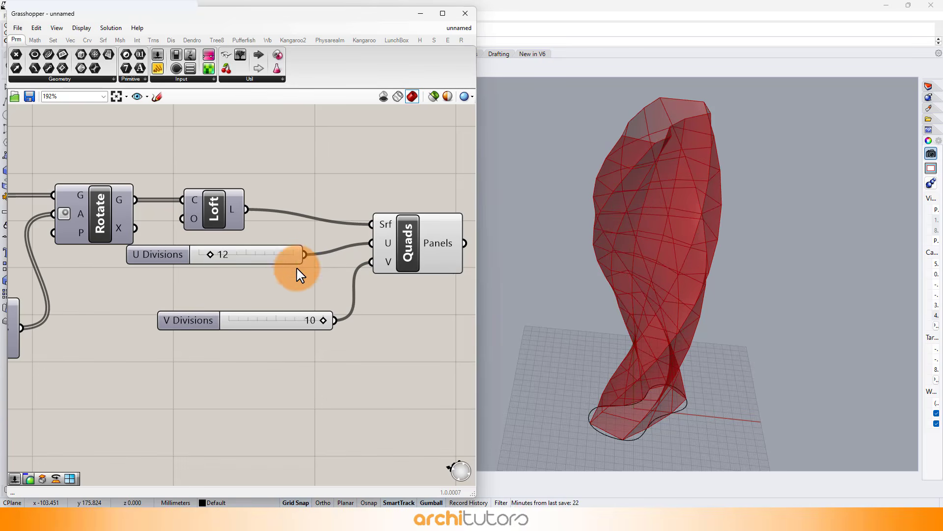
Move the U Divisions slider closer to the V Divisions slider and set V Divisions to 8
drag(290, 265, 303, 285)
mouse_move(322, 320)
mouse_down()
mouse_move(276, 317)
mouse_move(303, 320)
mouse_up()
Add a Panel Frame component and connect Quad Panels' panels output to its panel input
right_drag(402, 346, 238, 286)
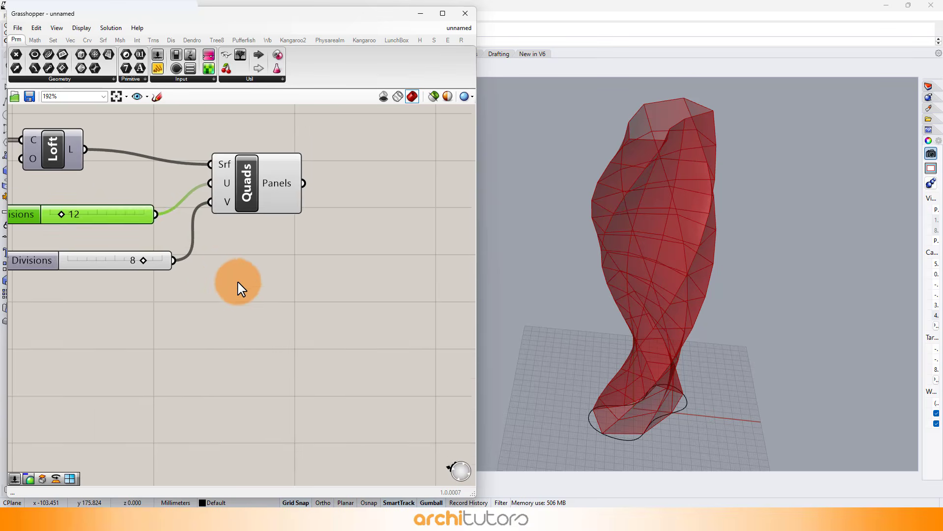
scroll(231, 288, down, 1)
double_click(347, 215)
text(PANEL)
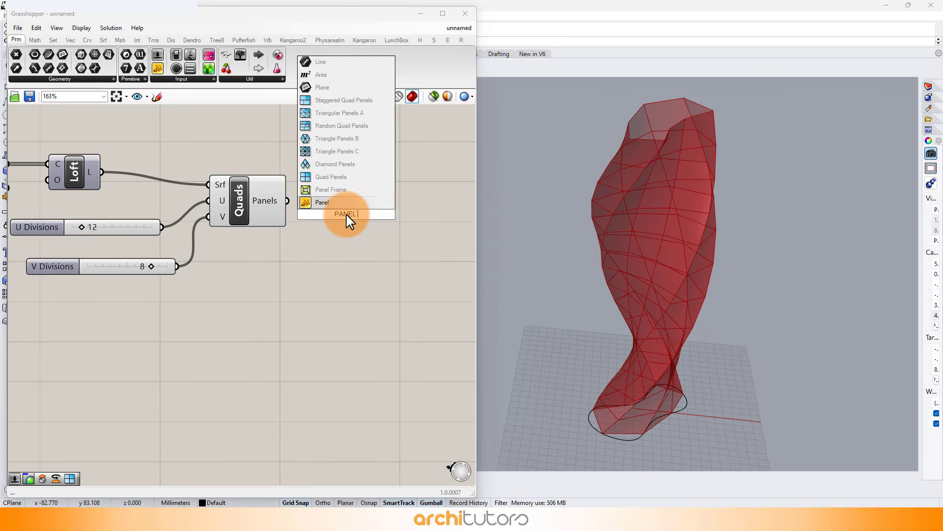
click(311, 191)
drag(288, 200, 359, 243)
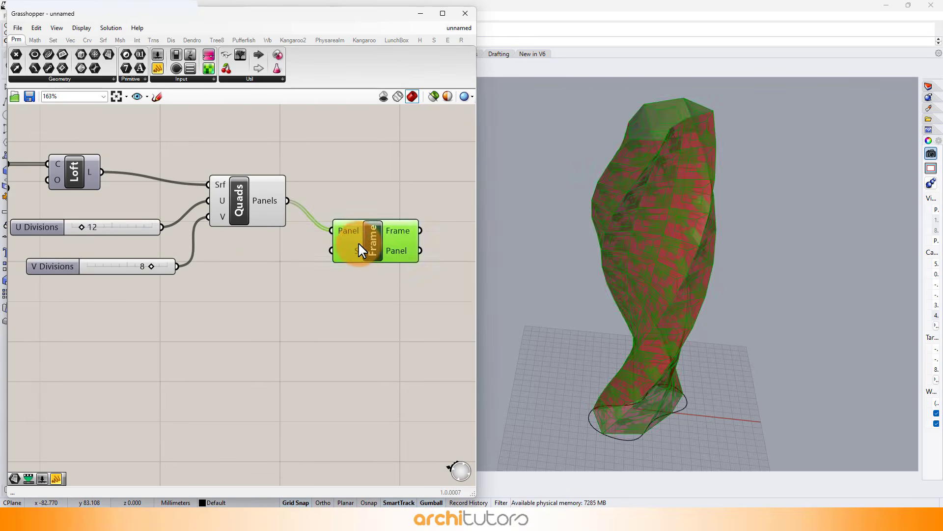
click(264, 281)
Add a number slider with value 0.60 and connect it to Panel Frame's scale factor input
double_click(243, 291)
text(0.60)
key(Return)
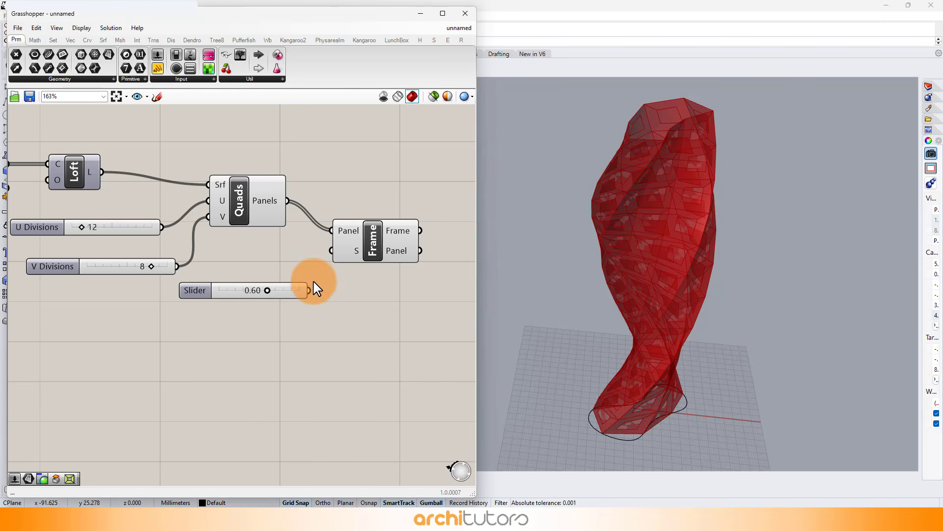
drag(330, 257, 332, 252)
Add a Custom Preview component after Panel Frame
right_drag(389, 166, 242, 178)
scroll(318, 198, up, 1)
double_click(318, 198)
text(CUST)
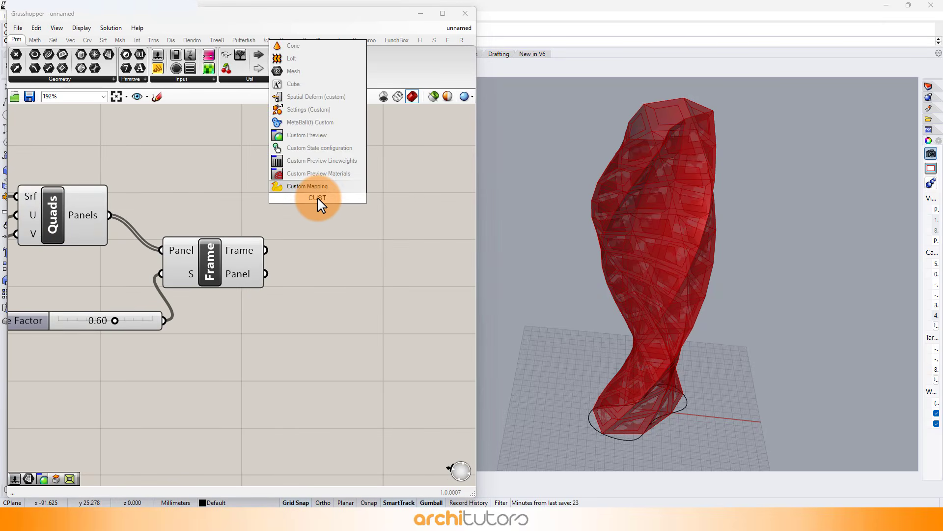
click(324, 135)
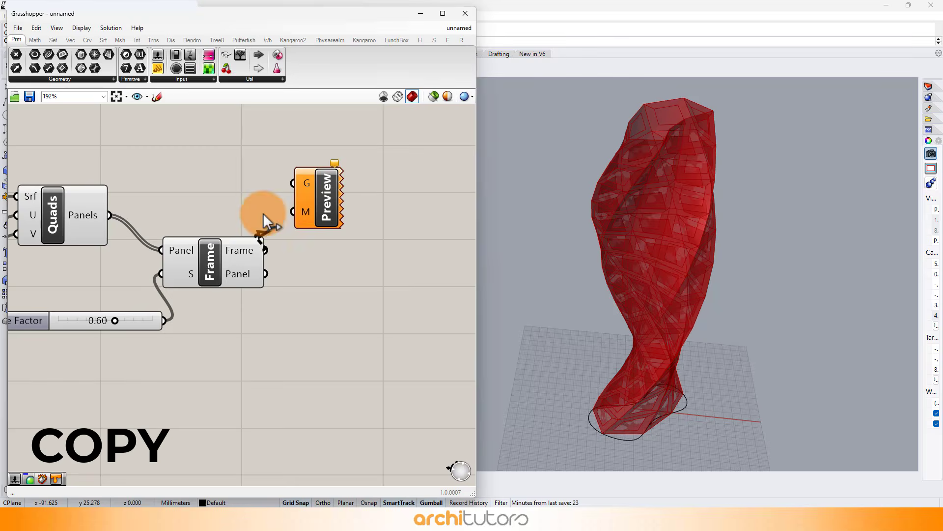
Connect the frame output to Custom Preview's geometry and duplicate that component to preview the panel output
drag(265, 250, 414, 332)
click(317, 337)
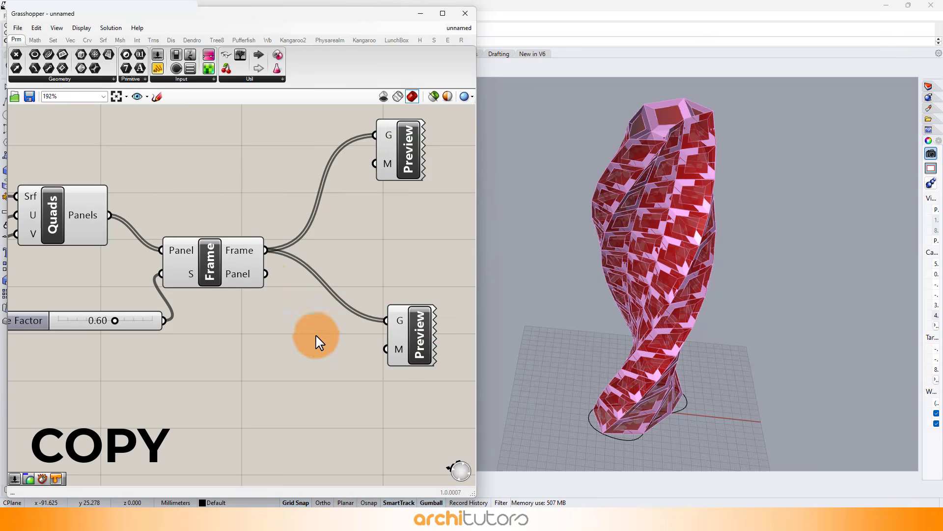
drag(273, 276, 408, 348)
Add a Brep Edges component between the two previews and connect Panel Frame's frame output to it
double_click(404, 264)
text(BREP E)
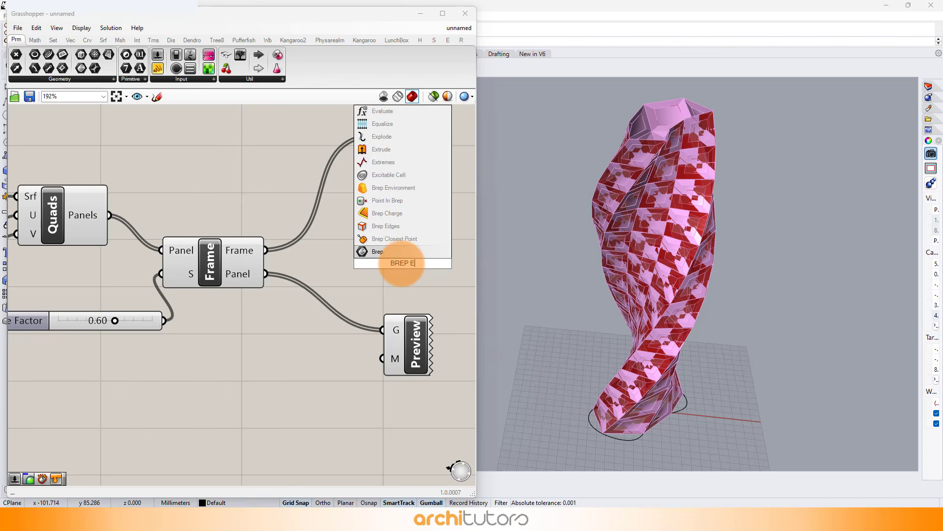
text(D)
click(402, 264)
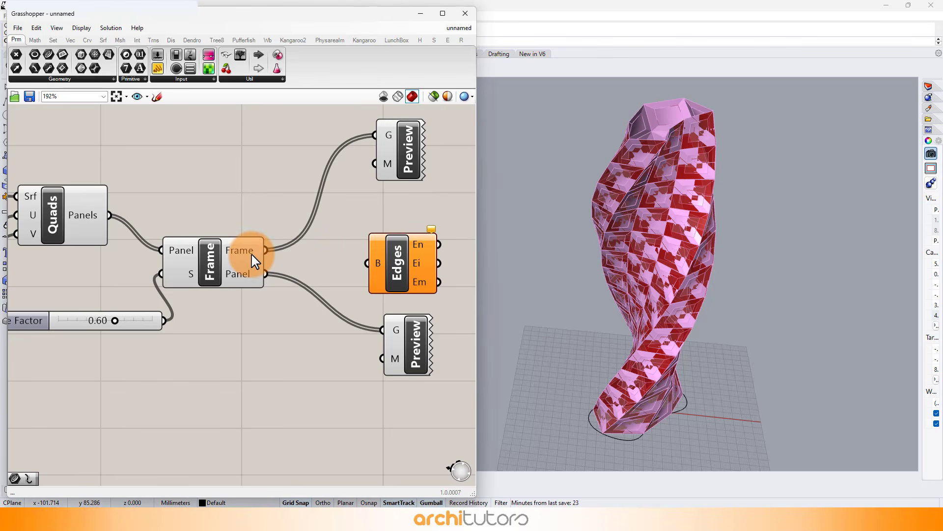
drag(352, 253, 372, 263)
right_drag(390, 158, 382, 214)
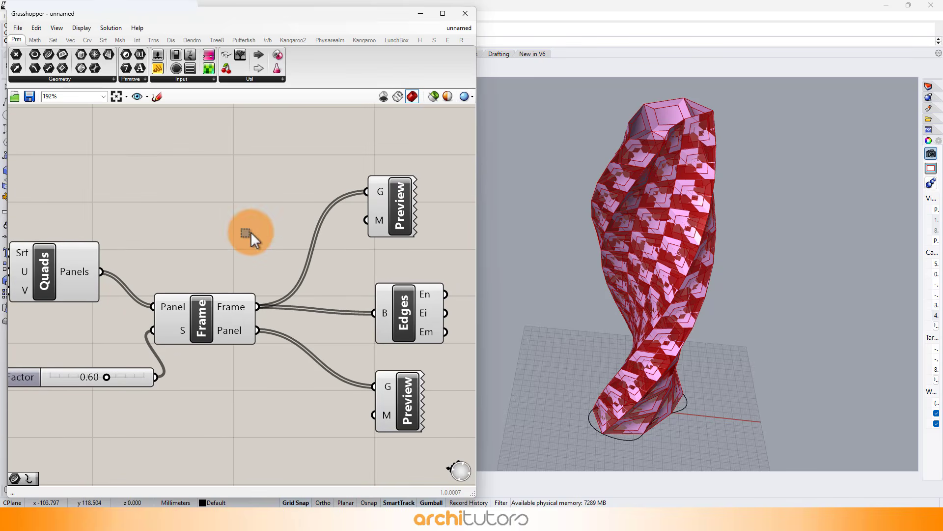
Add a white Colour Swatch and connect it to the material input of the frame's Custom Preview
double_click(251, 232)
text(SWA)
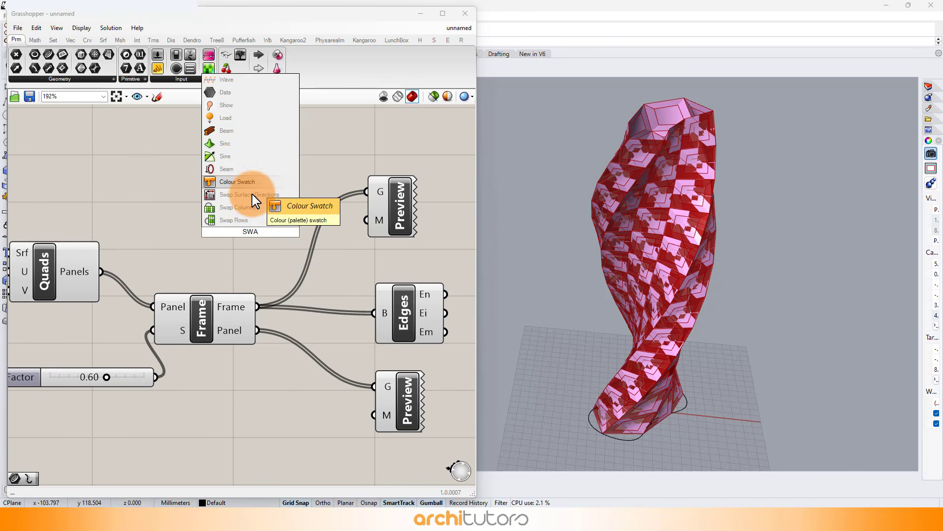
click(237, 182)
click(248, 236)
Copy the Colour Swatch, connect the copy to the panel Custom Preview's material input, and set its colour to cyan
key(ctrl+c)
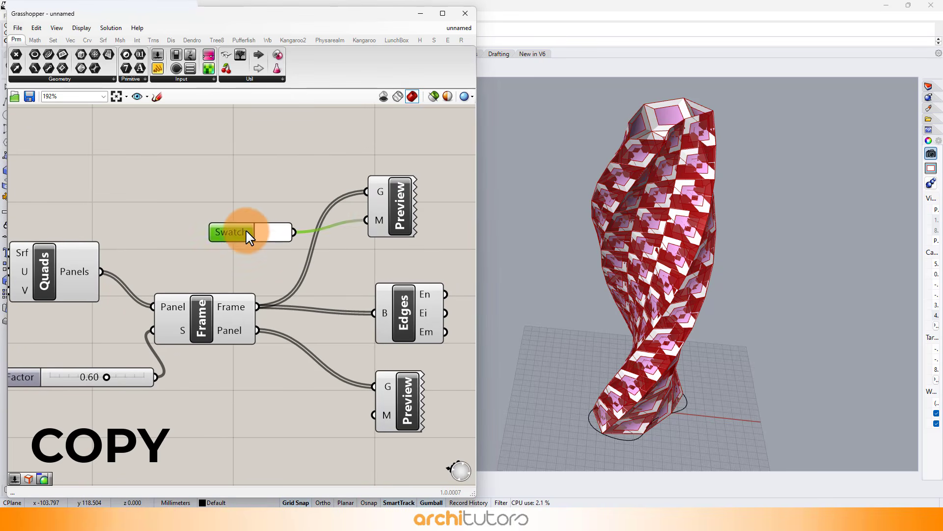
drag(246, 231, 246, 356)
key(ctrl+z)
drag(253, 241, 256, 411)
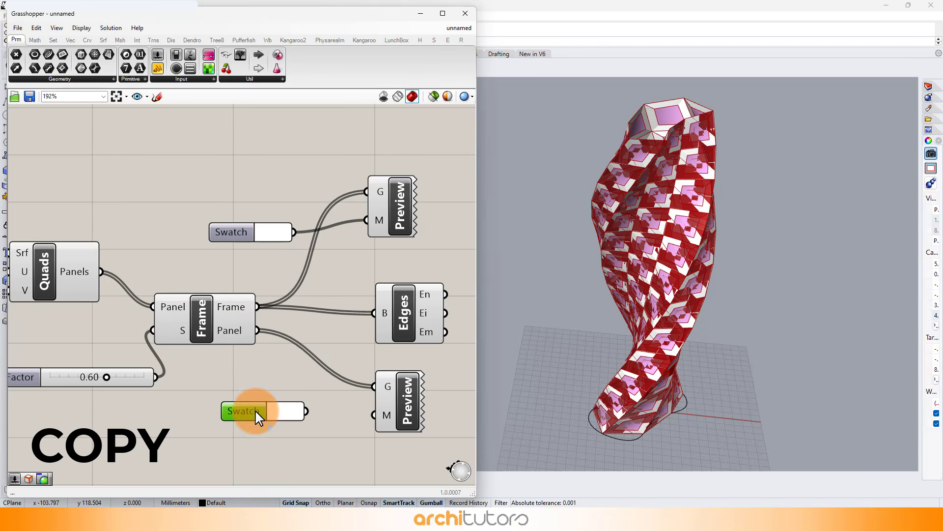
drag(347, 422, 394, 389)
click(297, 411)
Select the Quad Panels and Panel Frame components and turn off their default preview
scroll(331, 184, down, 4)
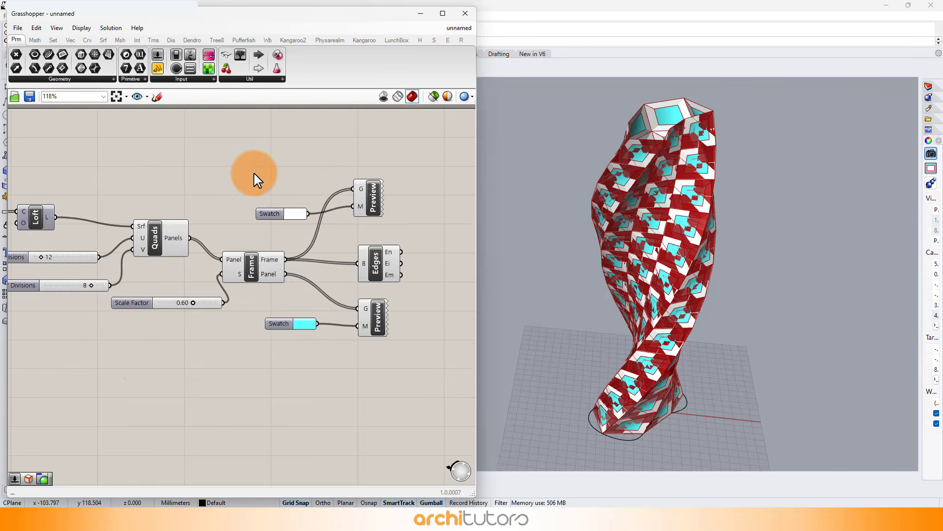
drag(277, 159, 124, 364)
middle_click(190, 331)
click(212, 295)
scroll(275, 176, up, 3)
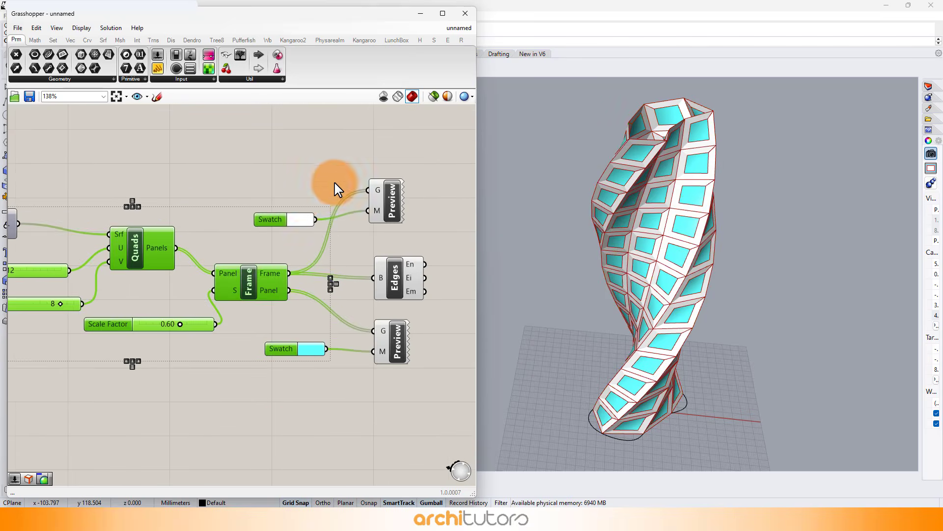
mouse_move(654, 216)
right_down()
mouse_move(716, 257)
mouse_move(611, 285)
mouse_move(611, 261)
mouse_move(670, 265)
mouse_move(730, 288)
mouse_move(642, 270)
mouse_move(670, 274)
mouse_move(590, 278)
mouse_move(532, 217)
mouse_move(649, 273)
mouse_move(666, 309)
mouse_move(654, 235)
right_up()
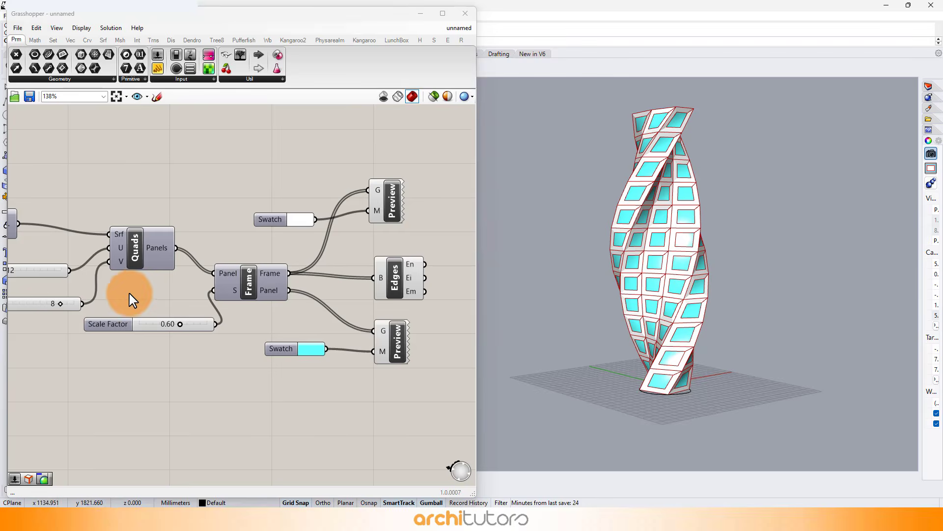
Set U Divisions to 15, try V Divisions at 3, and raise V Divisions to 10
scroll(138, 283, up, 5)
mouse_move(105, 272)
mouse_down()
mouse_move(112, 280)
mouse_move(125, 274)
mouse_move(114, 274)
mouse_up()
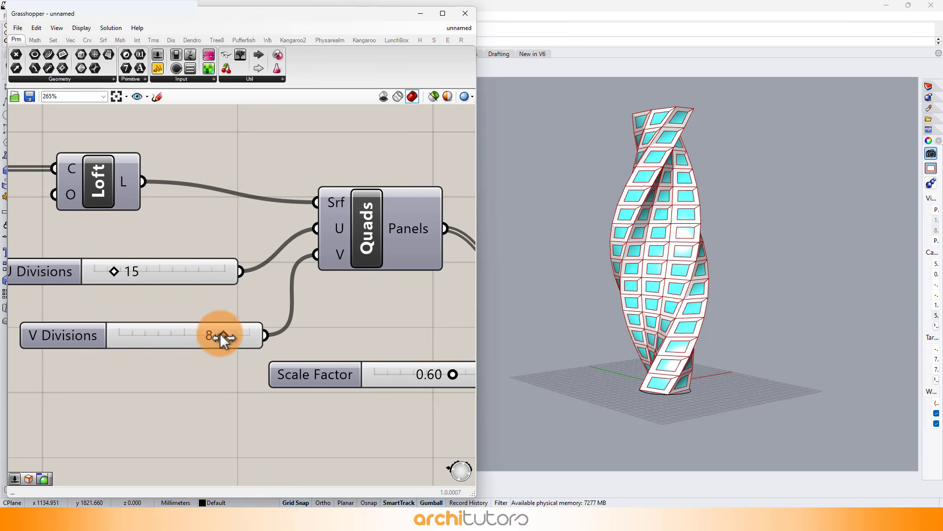
drag(219, 332, 158, 335)
right_drag(665, 235, 701, 239)
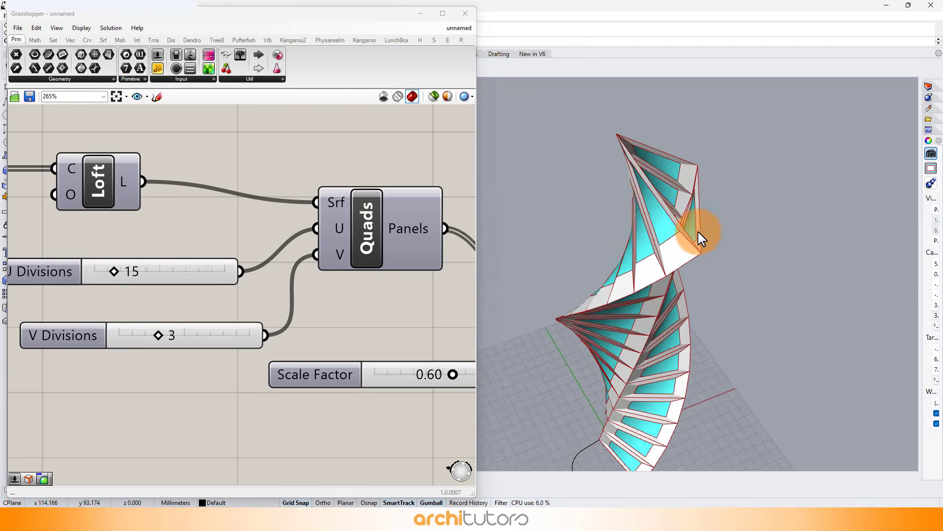
scroll(623, 203, down, 2)
drag(162, 333, 256, 336)
right_drag(611, 94, 584, 249)
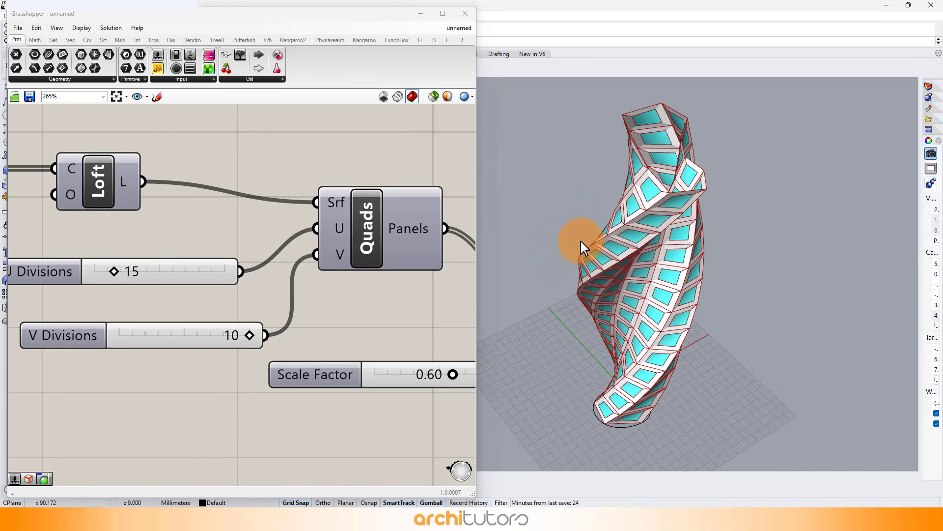
Add a new number slider with value 12 and connect it to the quad panels' V input in place of the old one
double_click(130, 389)
text(12)
key(Return)
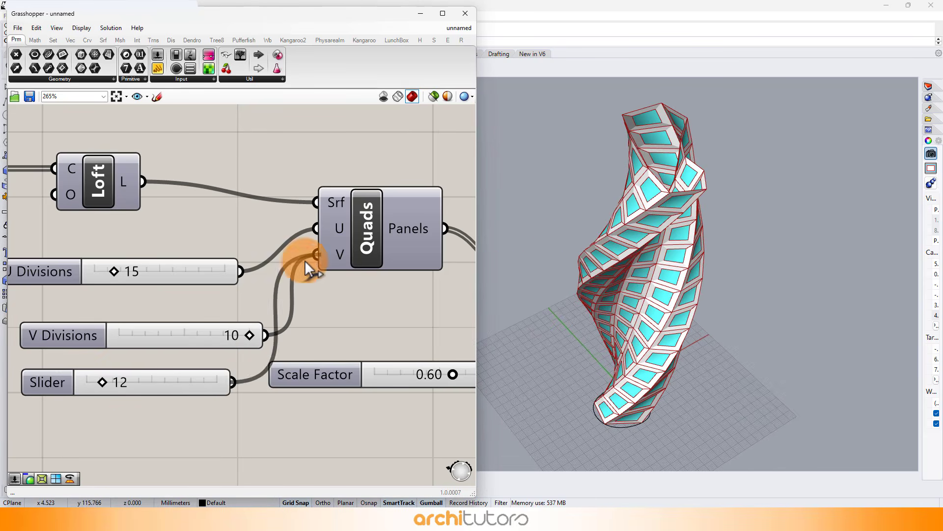
drag(308, 268, 316, 254)
right_drag(742, 275, 691, 251)
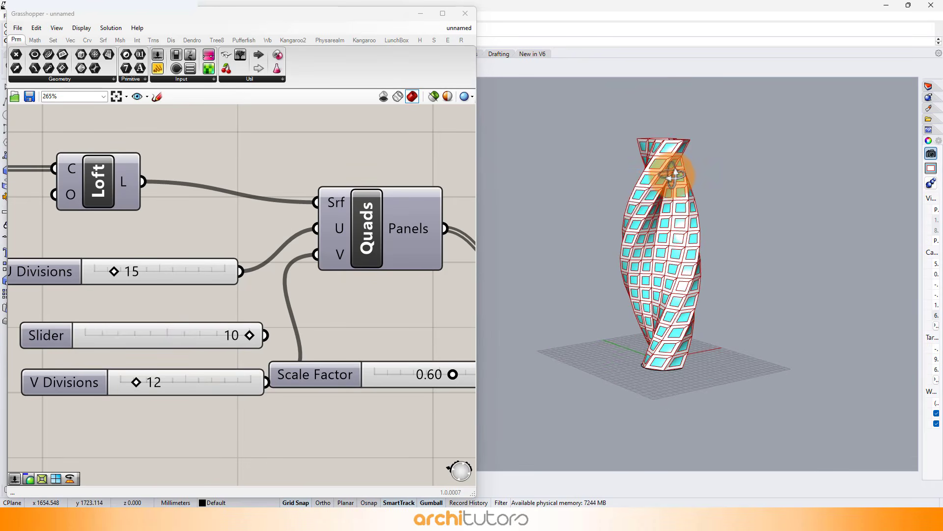
mouse_move(673, 175)
right_down()
mouse_move(597, 221)
mouse_move(611, 246)
right_up()
Try different V Divisions on the new slider, including 10, and set it to 17
click(79, 427)
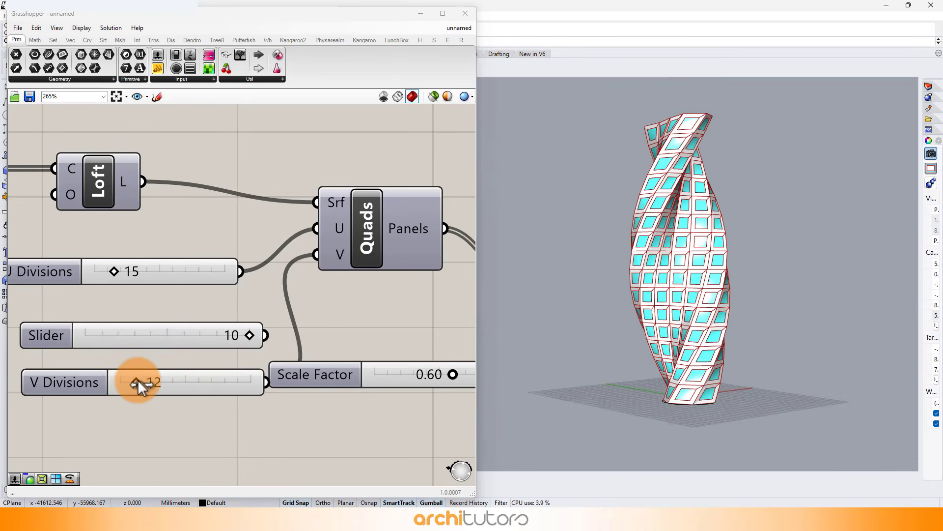
drag(140, 387, 158, 385)
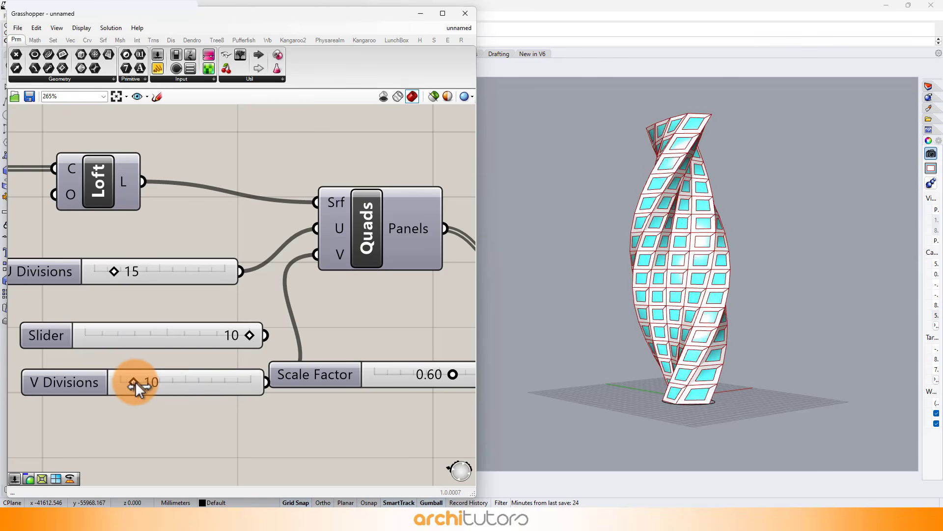
drag(135, 382, 142, 381)
right_drag(692, 212, 696, 252)
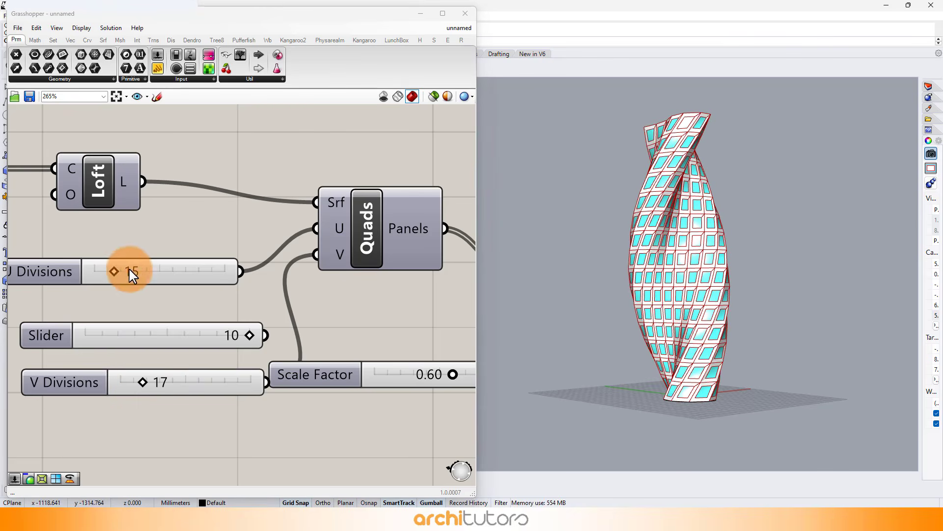
Set U Divisions to 19 and readjust V Divisions, trying 8 along the way
drag(130, 271, 119, 272)
drag(142, 381, 146, 381)
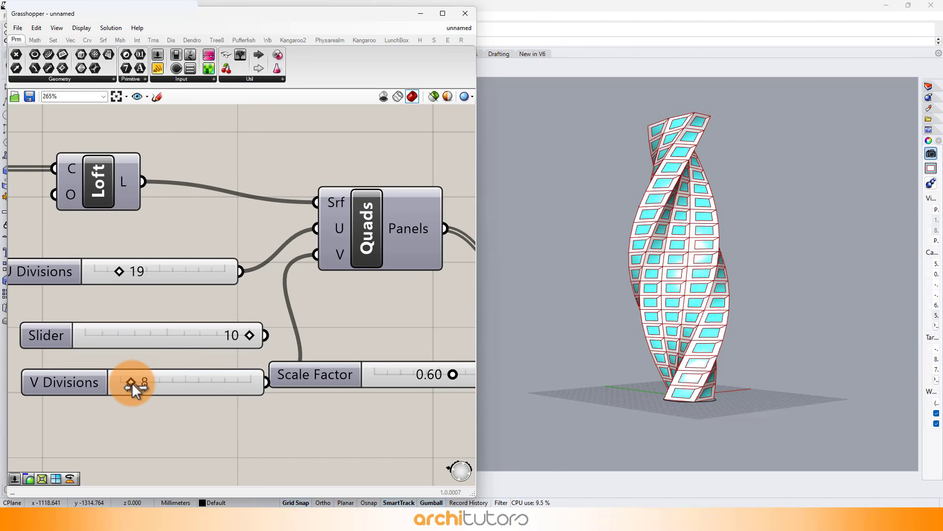
right_drag(624, 384, 709, 307)
Examine the preview and edge components and inspect the tower's framed panels from several angles
scroll(221, 290, down, 3)
right_drag(268, 274, 143, 255)
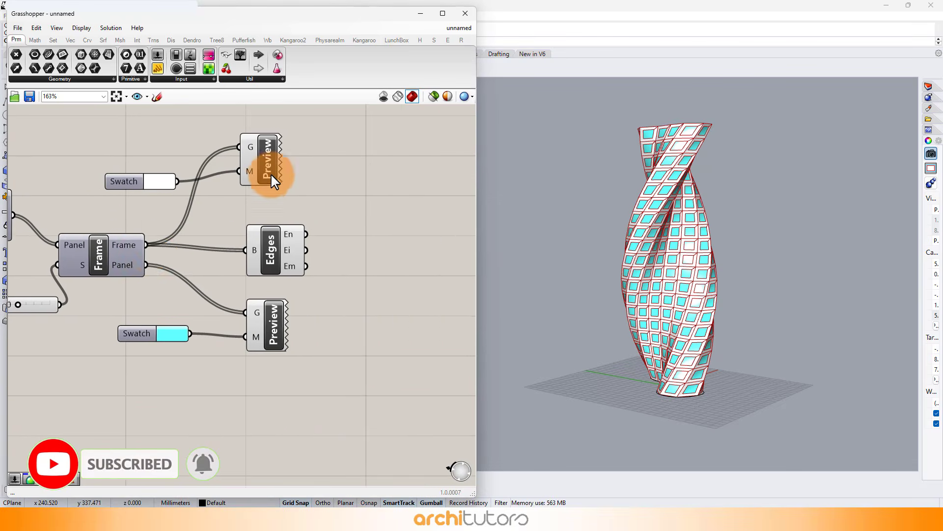
scroll(271, 173, up, 1)
click(293, 262)
right_drag(759, 245, 768, 289)
click(374, 306)
scroll(752, 226, up, 5)
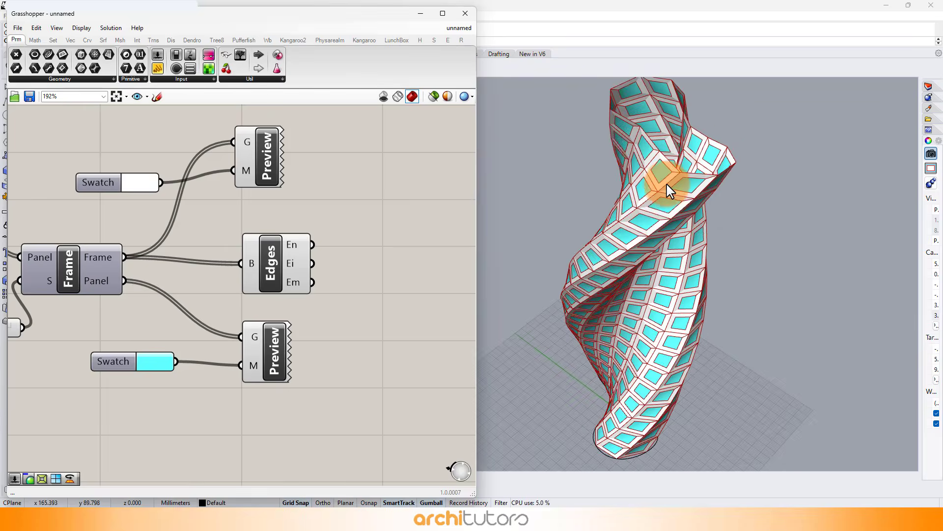
right_drag(670, 190, 697, 174)
scroll(657, 248, down, 3)
right_drag(657, 249, 663, 221)
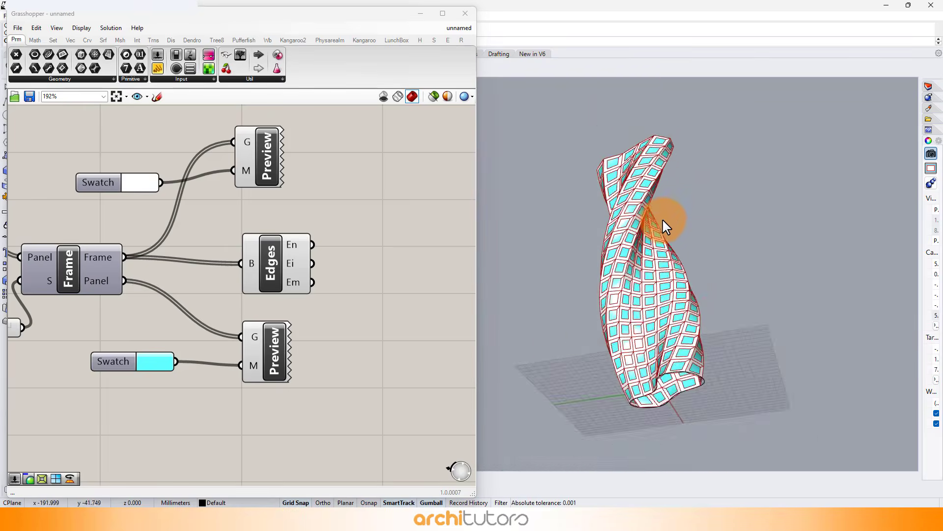